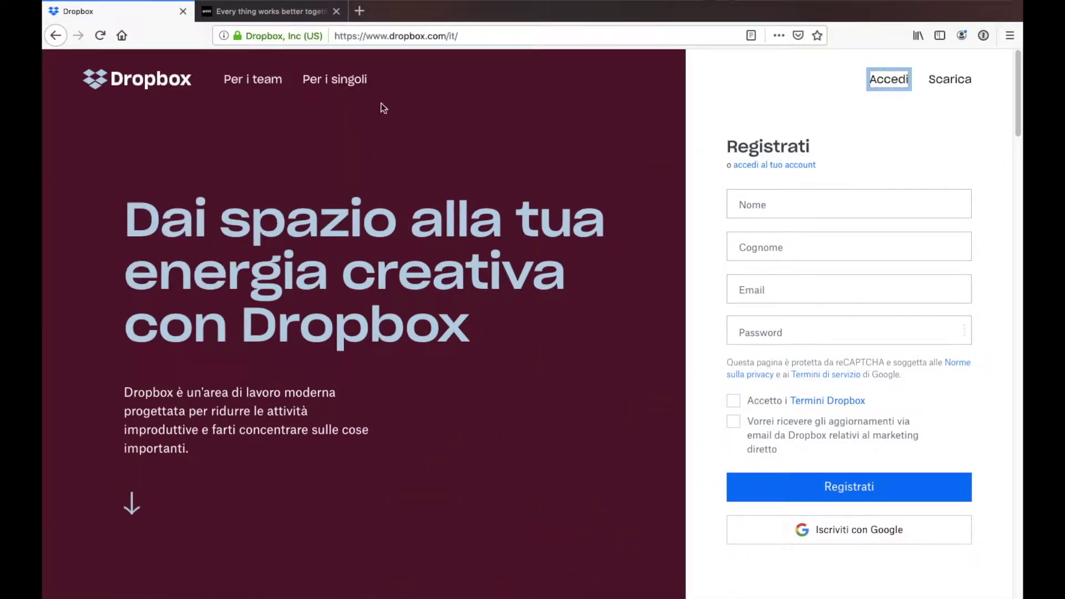
Switch Firefox from the Dropbox page to the ifttt.com tab and scroll through the IFTTT home page
{"action": "scroll", "coordinate": [397, 108], "scroll_direction": "down", "scroll_amount": 1}
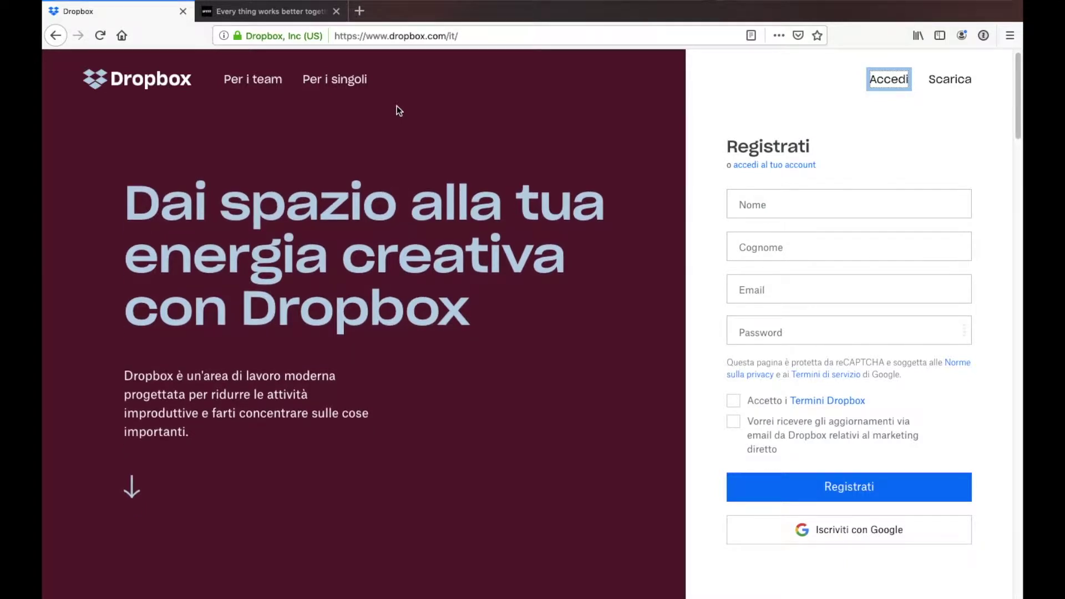
{"action": "left_click", "coordinate": [298, 13]}
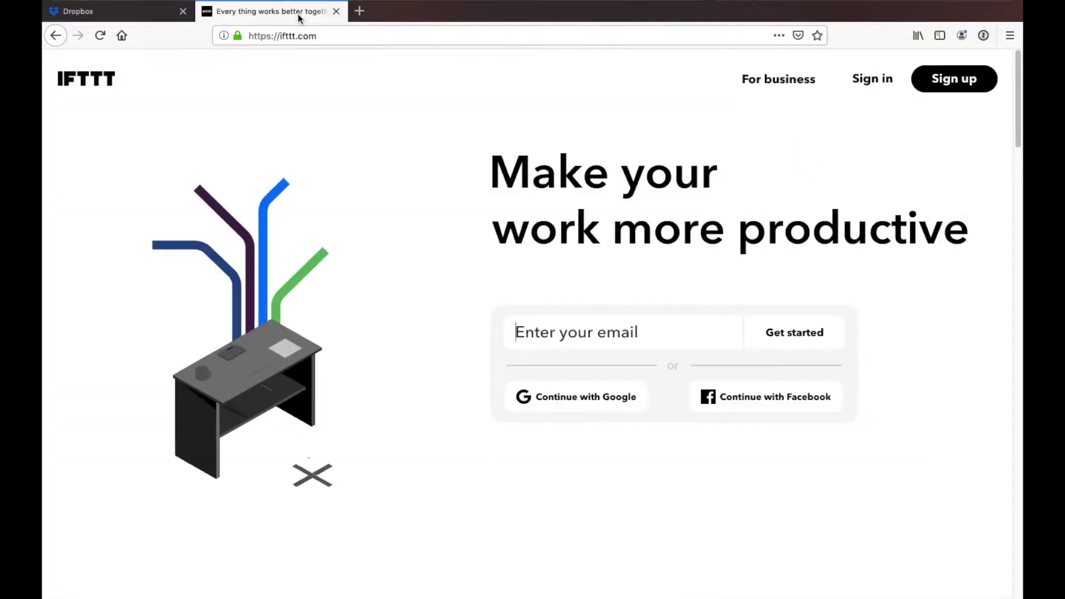
{"action": "scroll", "coordinate": [335, 105], "scroll_direction": "down", "scroll_amount": 1}
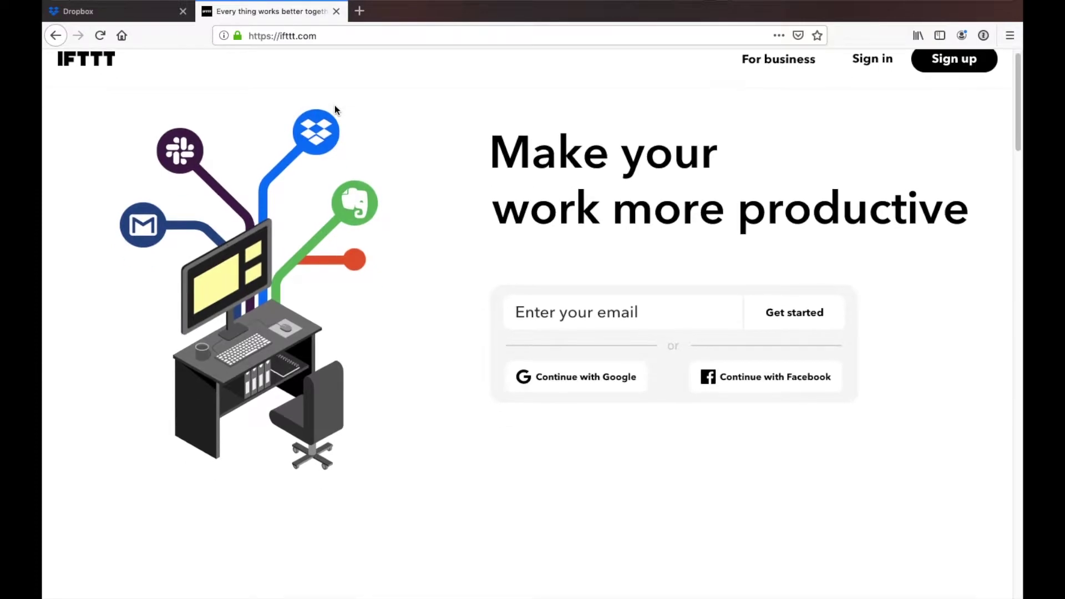
{"action": "scroll", "coordinate": [335, 105], "scroll_direction": "up", "scroll_amount": 1}
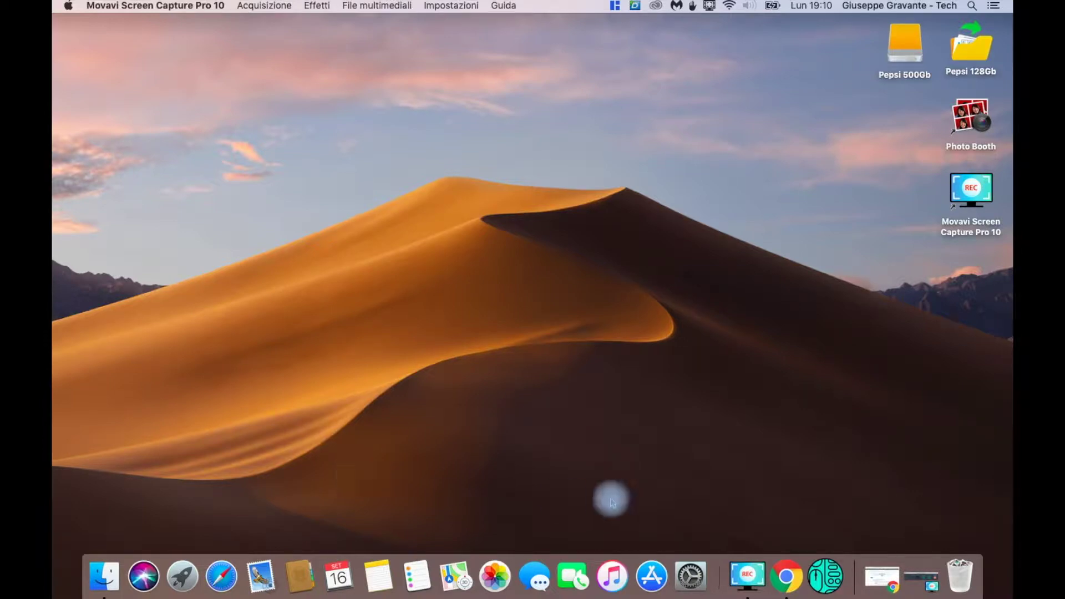
In Chrome, download macOSIFTTTControl_v1_1_5.zip from the v1.1.5 release Assets on GitHub
{"action": "left_click", "coordinate": [788, 578]}
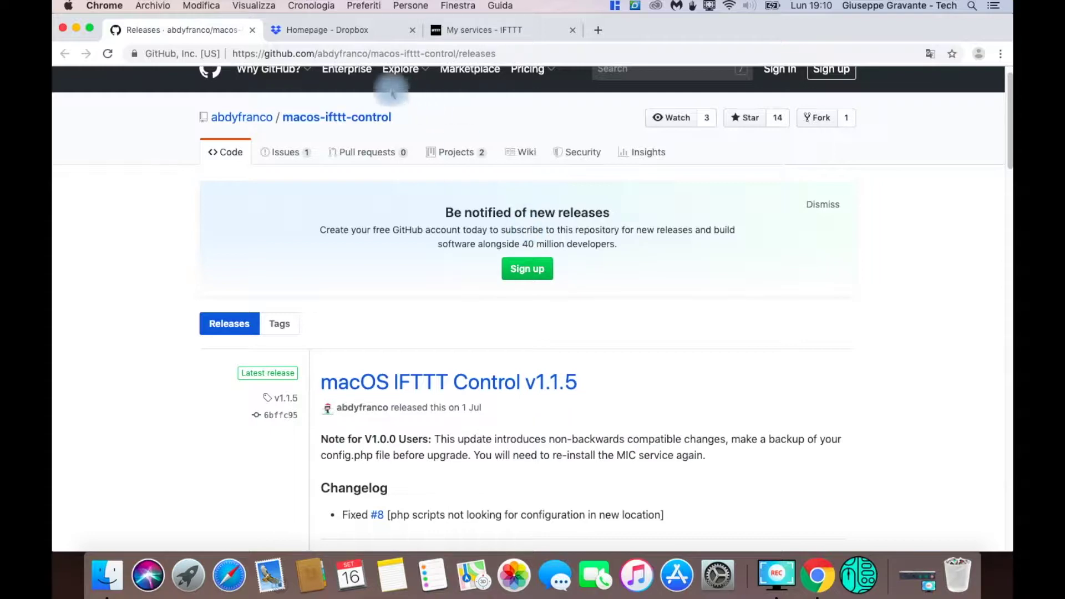
{"action": "scroll", "coordinate": [603, 374], "scroll_direction": "down", "scroll_amount": 5}
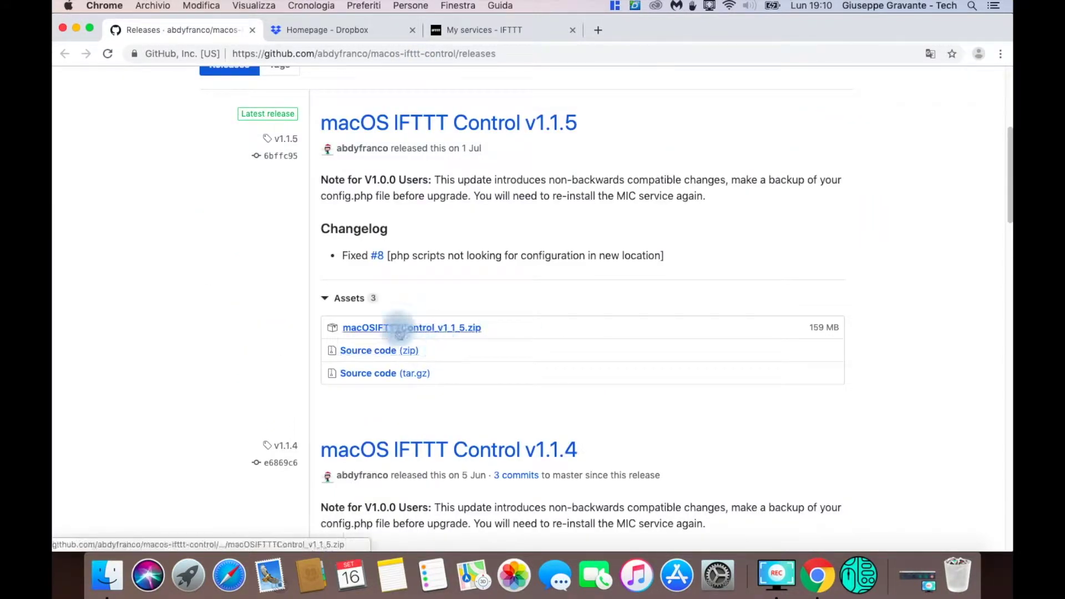
{"action": "left_click", "coordinate": [462, 330]}
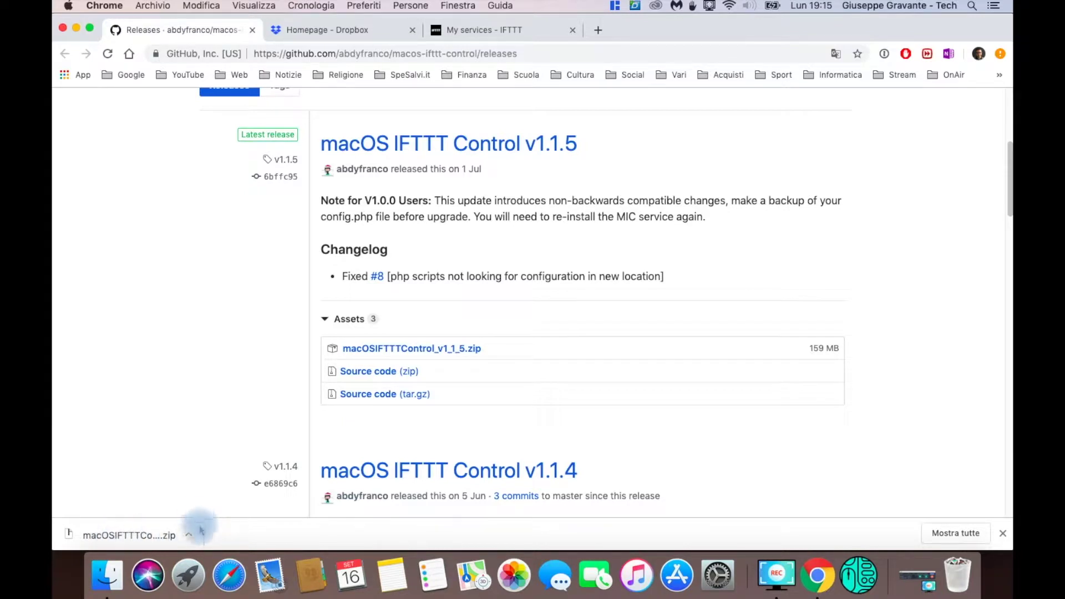
Show the downloaded zip in Finder, drag it onto Scrivania, and close the Download window
{"action": "left_click", "coordinate": [187, 537]}
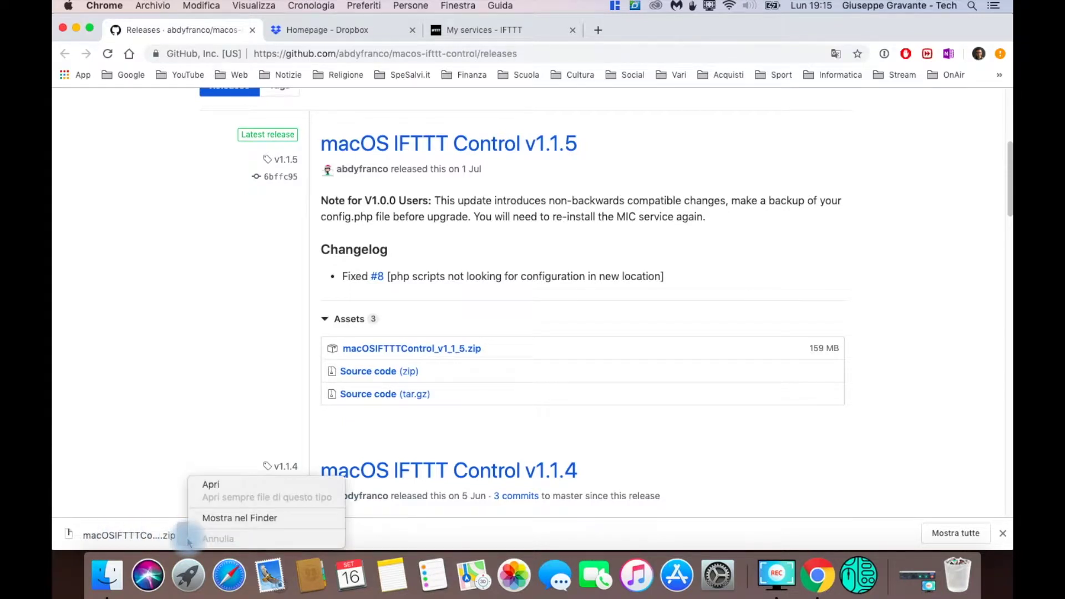
{"action": "left_click", "coordinate": [233, 521]}
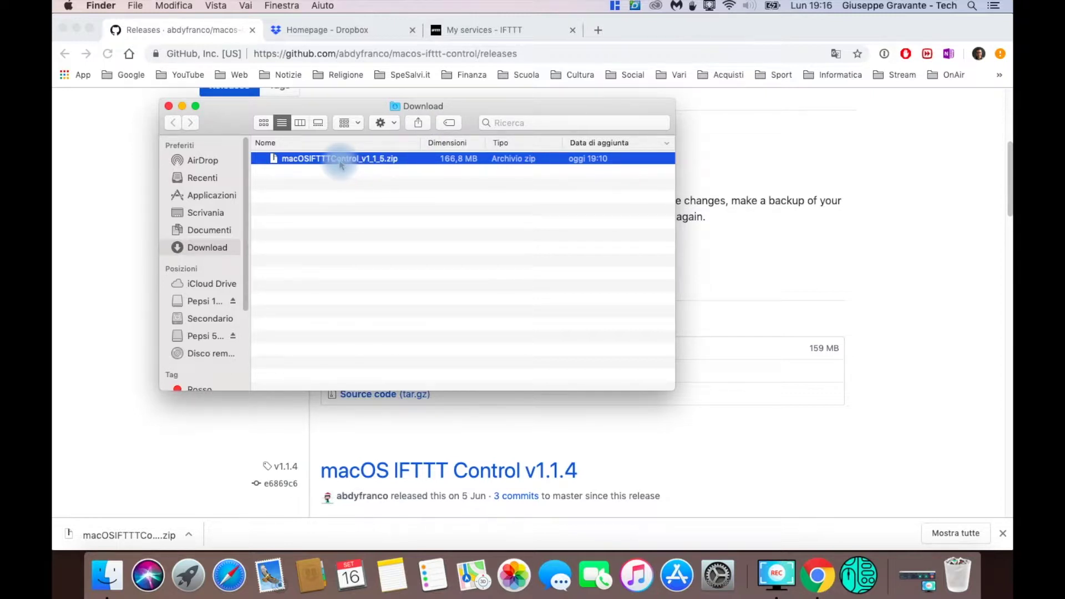
{"action": "left_click_drag", "start_coordinate": [339, 162], "coordinate": [209, 214]}
{"action": "left_click", "coordinate": [169, 106]}
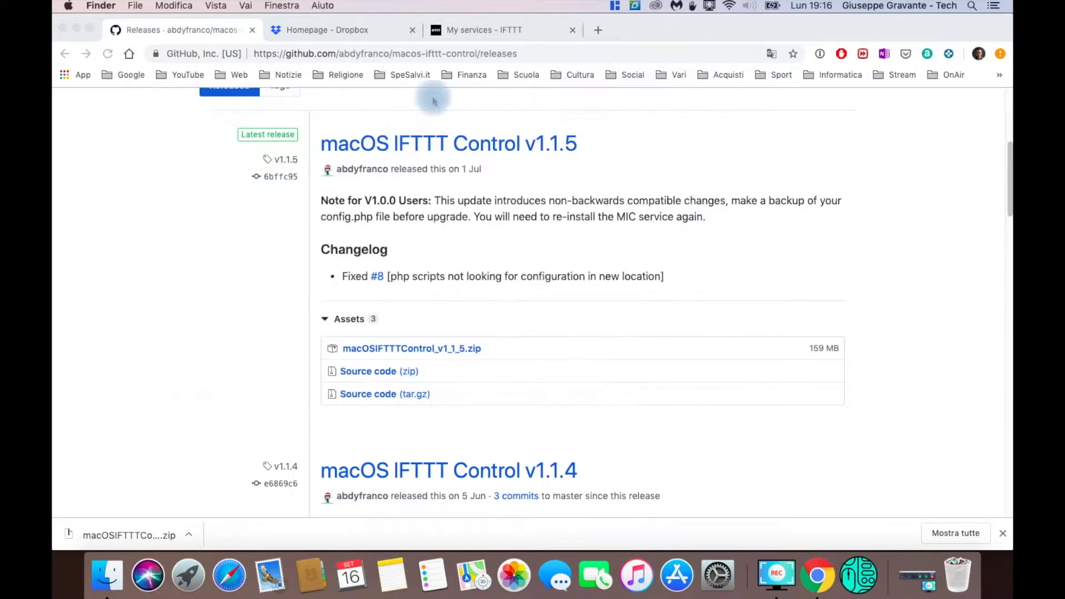
Close Chrome, centre the zip on the desktop, and expand it into the macOSIFTTTControl app
{"action": "left_click", "coordinate": [62, 28]}
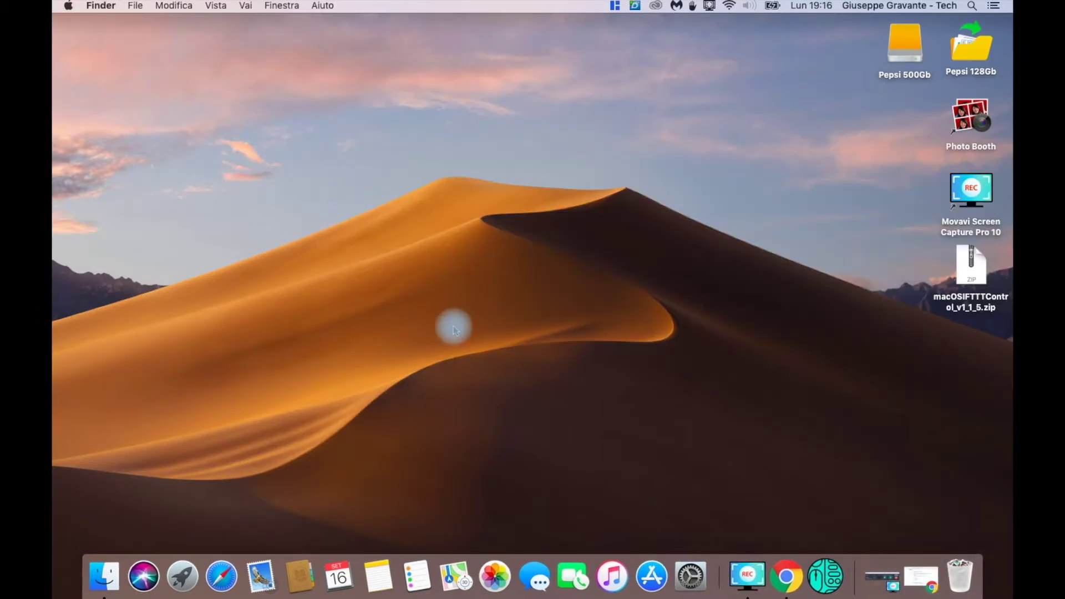
{"action": "left_click_drag", "start_coordinate": [971, 265], "coordinate": [510, 233]}
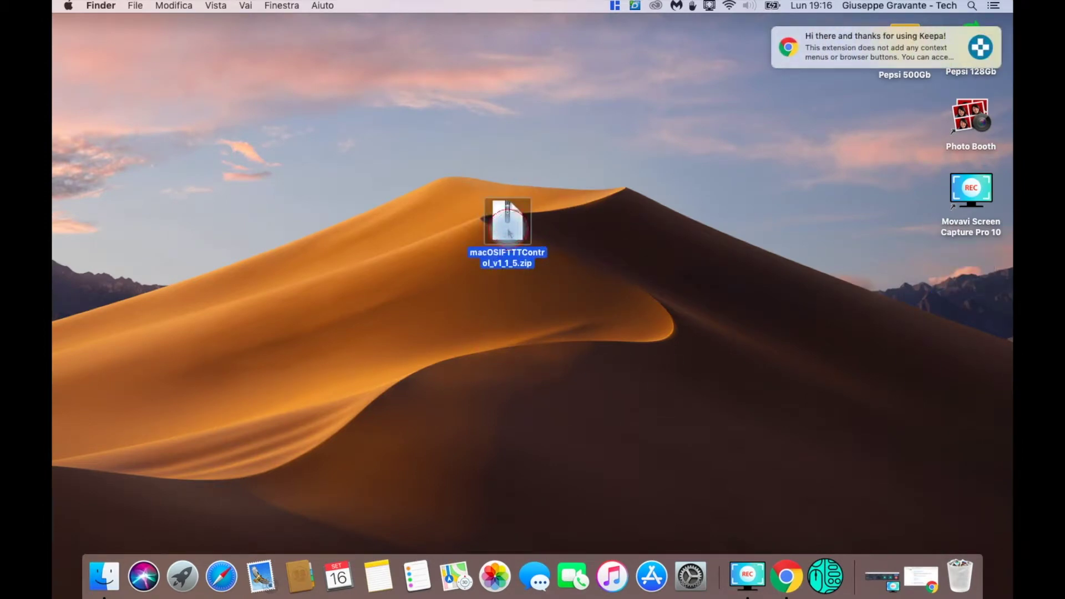
{"action": "double_click", "coordinate": [508, 225]}
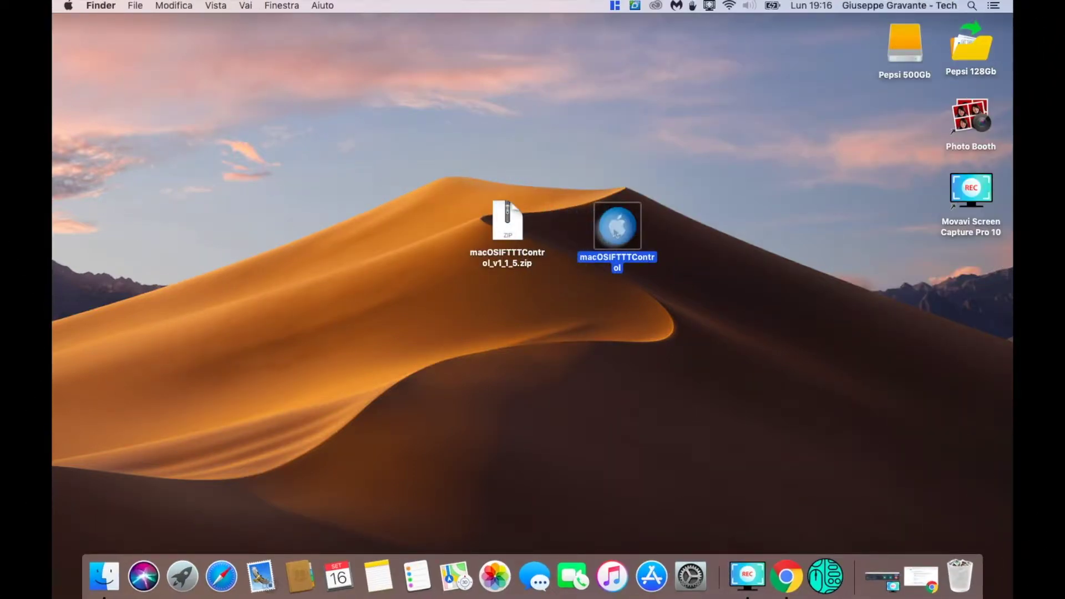
{"action": "left_click", "coordinate": [244, 5]}
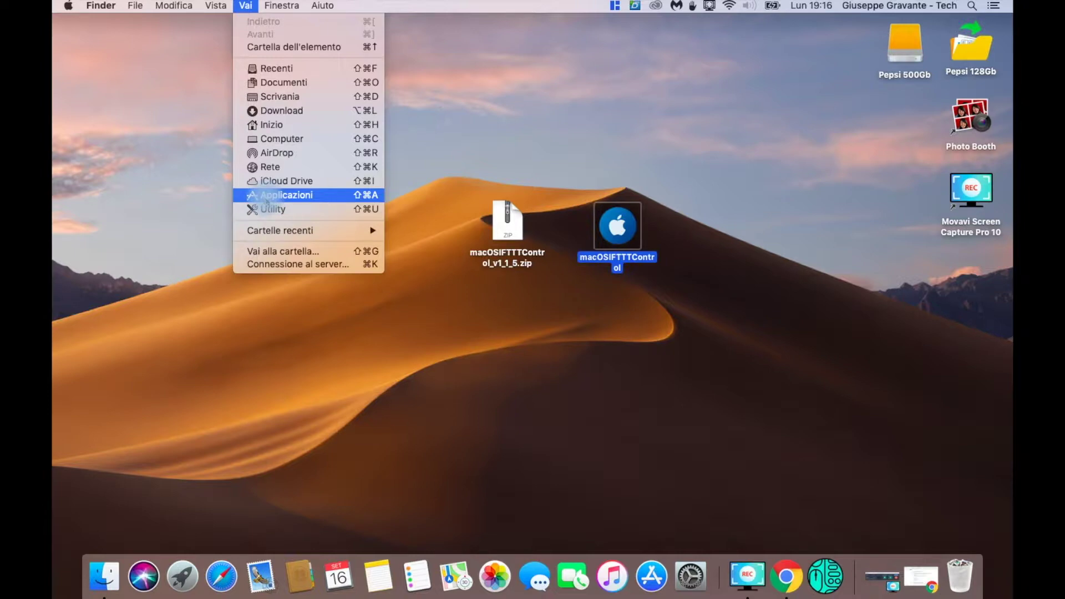
Move the macOSIFTTTControl app into Applicazioni, launch it, and close the folder window
{"action": "left_click", "coordinate": [266, 199]}
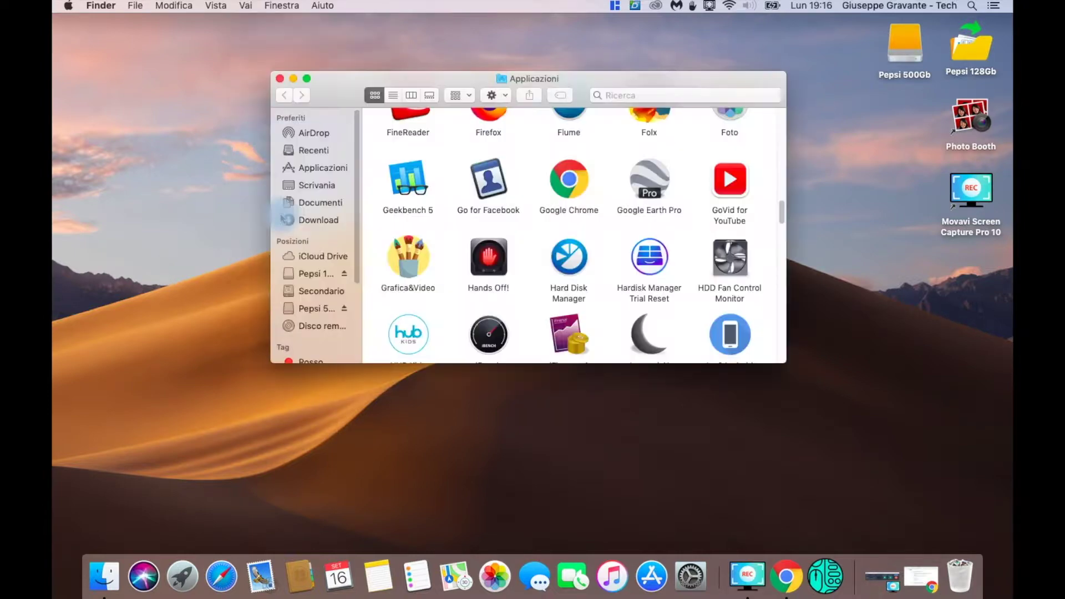
{"action": "left_click_drag", "start_coordinate": [570, 78], "coordinate": [366, 91]}
{"action": "left_click_drag", "start_coordinate": [616, 227], "coordinate": [475, 239]}
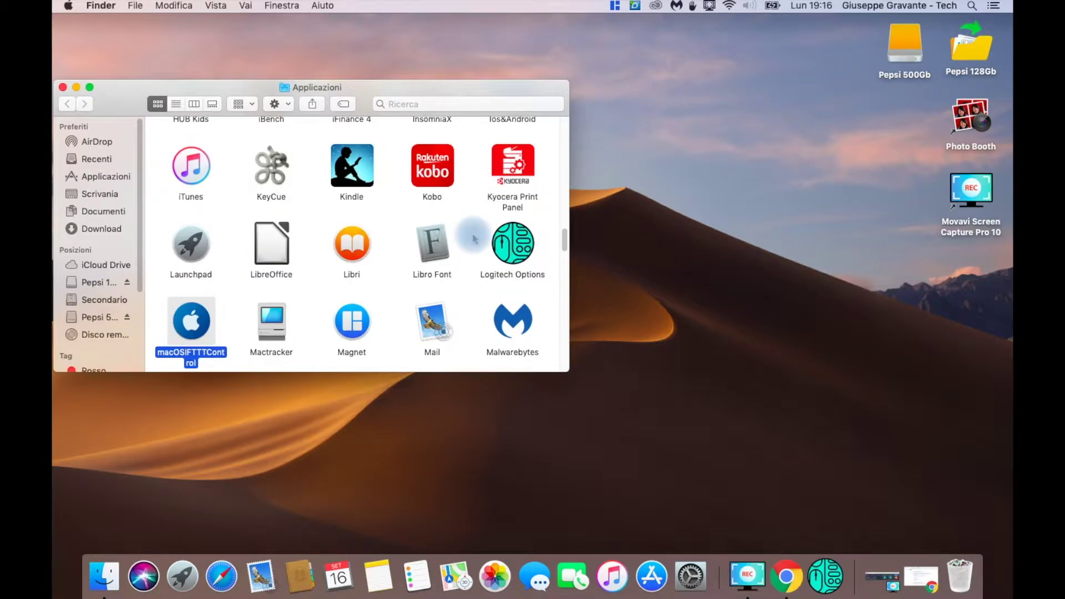
{"action": "double_click", "coordinate": [203, 324]}
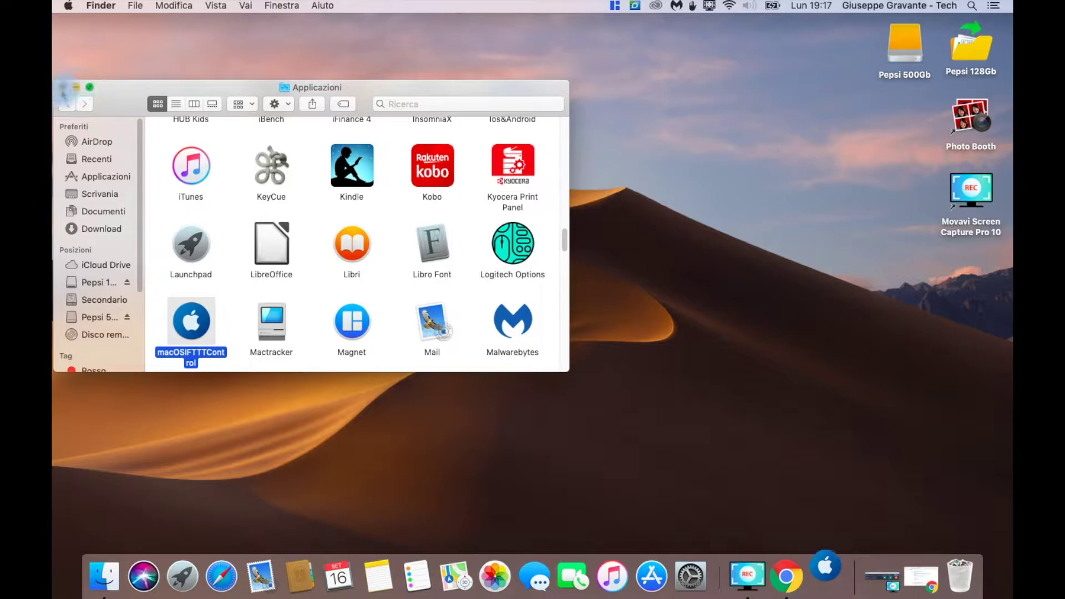
{"action": "left_click", "coordinate": [63, 87]}
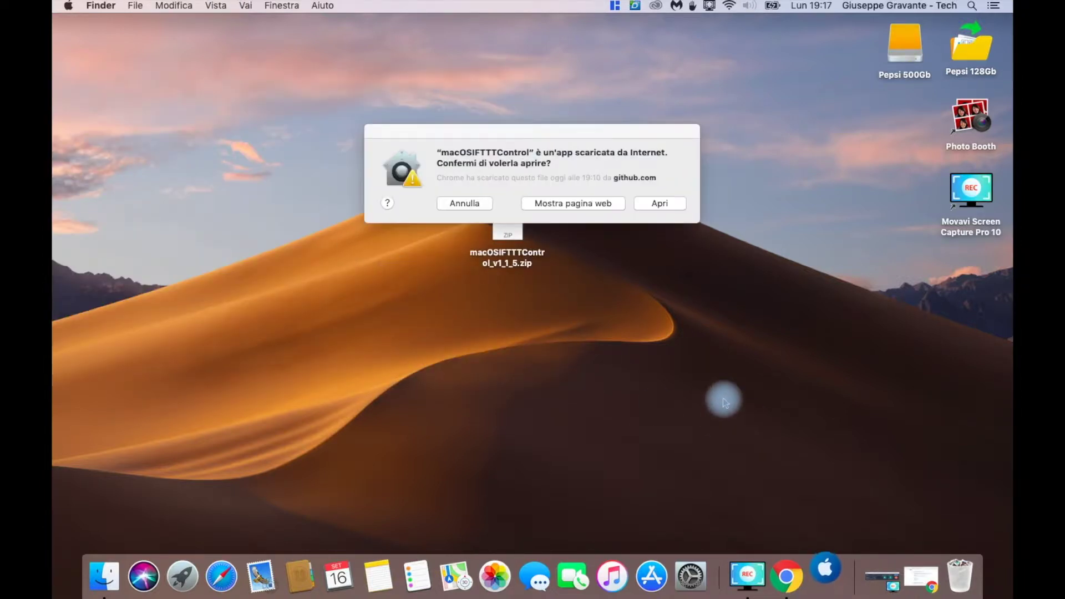
Confirm opening the downloaded app with Apri and move the installer window up and left
{"action": "left_click", "coordinate": [660, 204]}
{"action": "left_click_drag", "start_coordinate": [519, 61], "coordinate": [457, 46]}
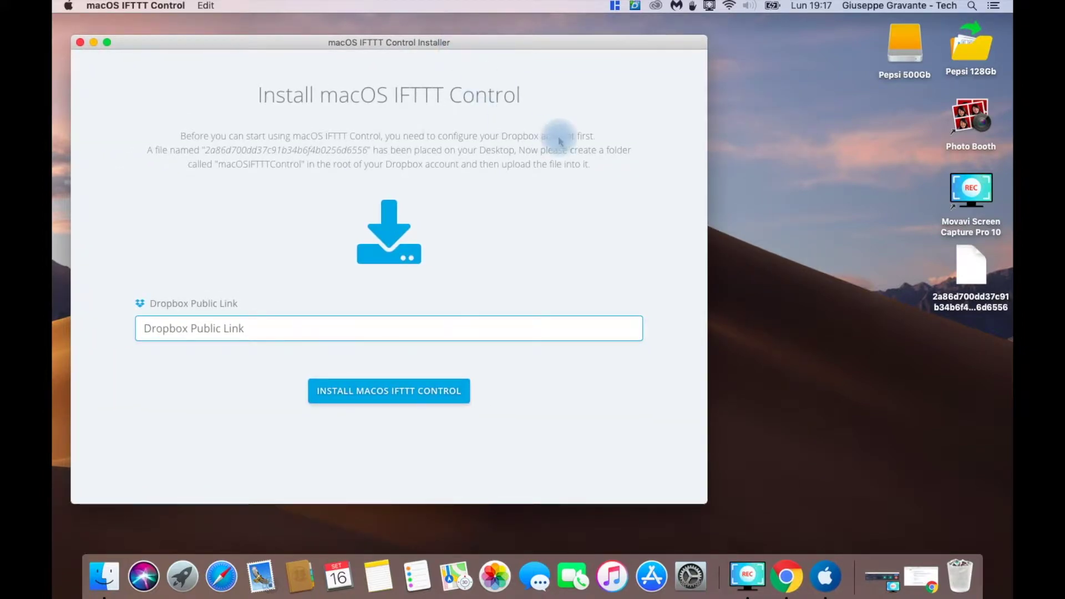
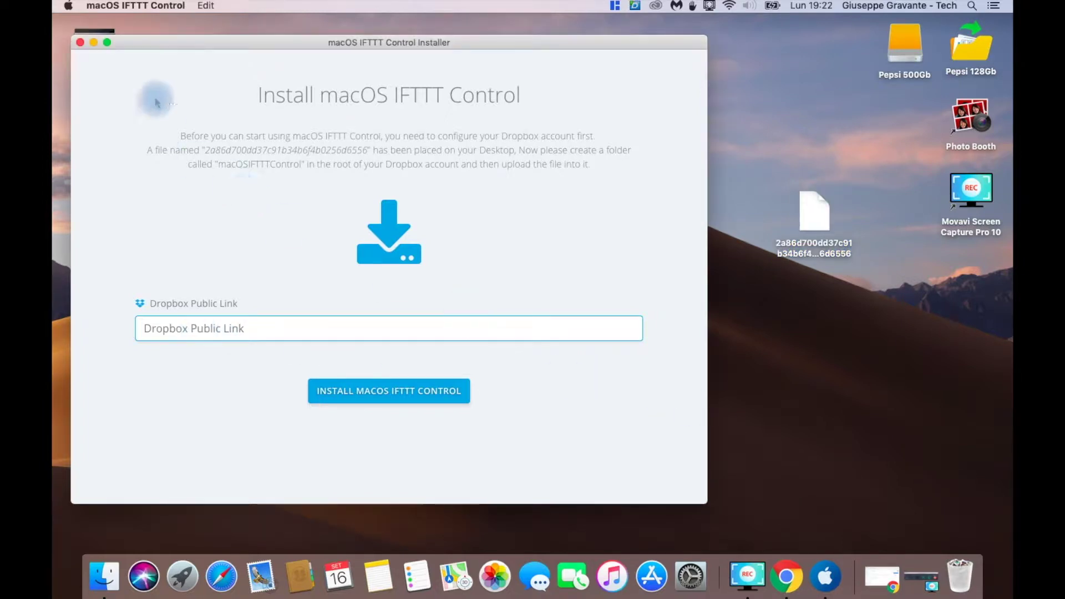
Minimize the installer and add a new desktop folder named macOSIFTTTControl
{"action": "left_click", "coordinate": [94, 42]}
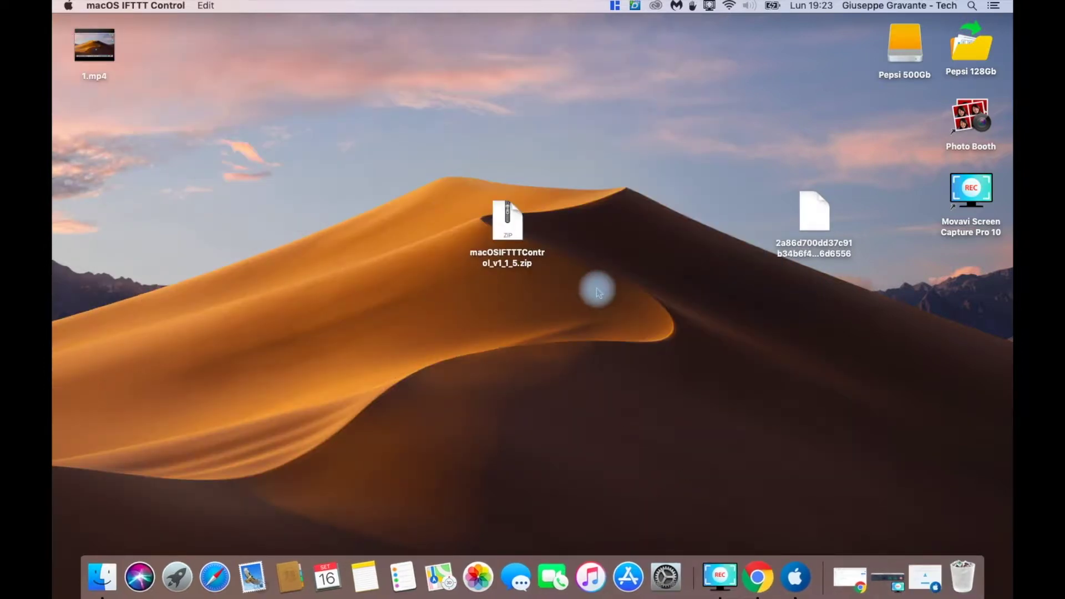
{"action": "right_click", "coordinate": [619, 355]}
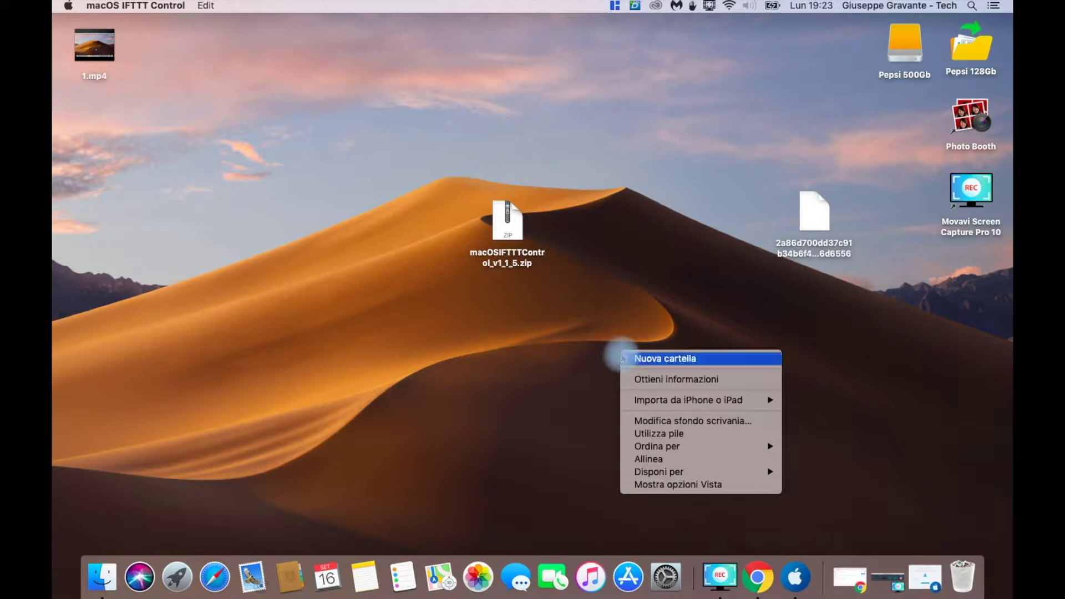
{"action": "left_click", "coordinate": [648, 358]}
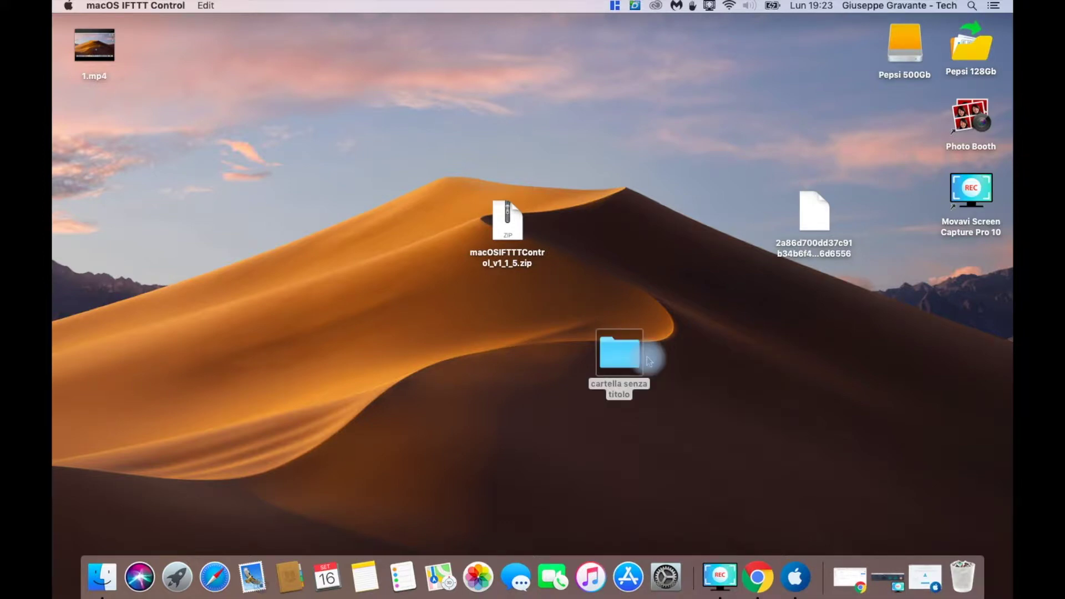
{"action": "left_click", "coordinate": [615, 385]}
{"action": "left_click", "coordinate": [617, 385]}
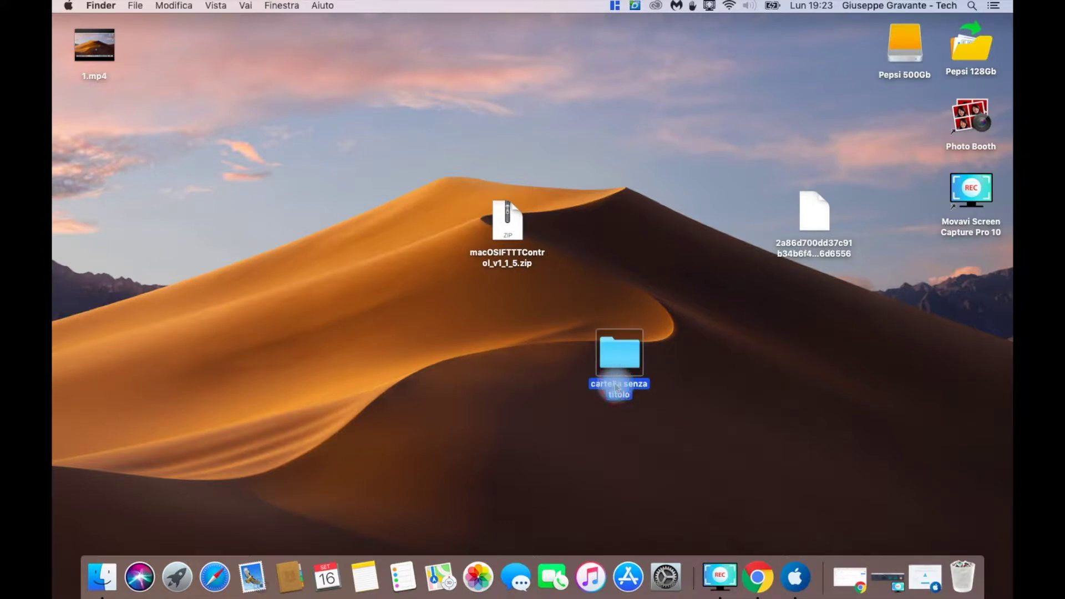
{"action": "left_click", "coordinate": [616, 386]}
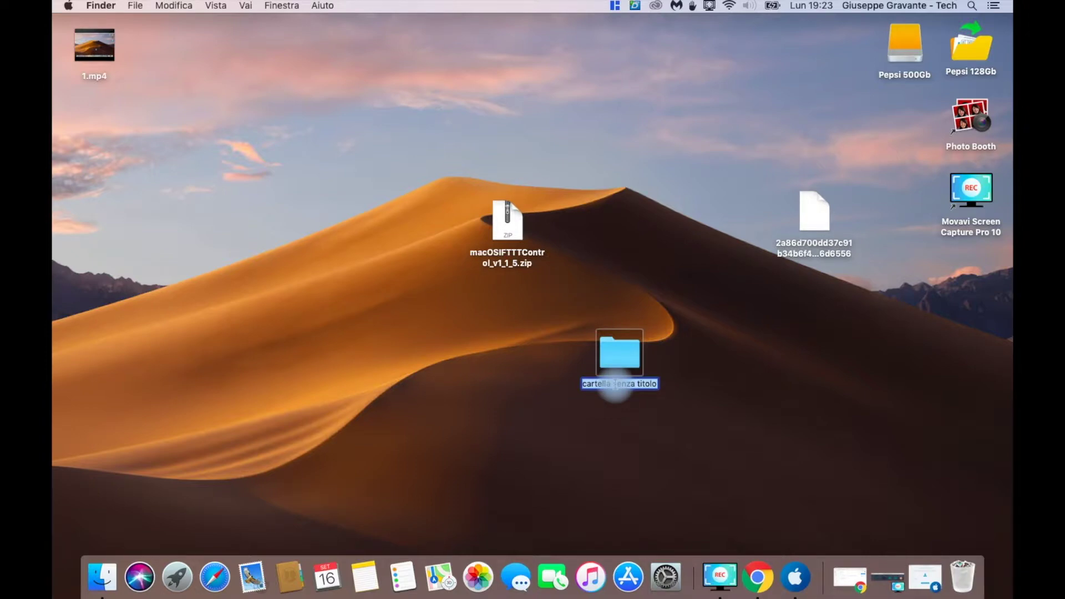
{"action": "type", "text": "mac"}
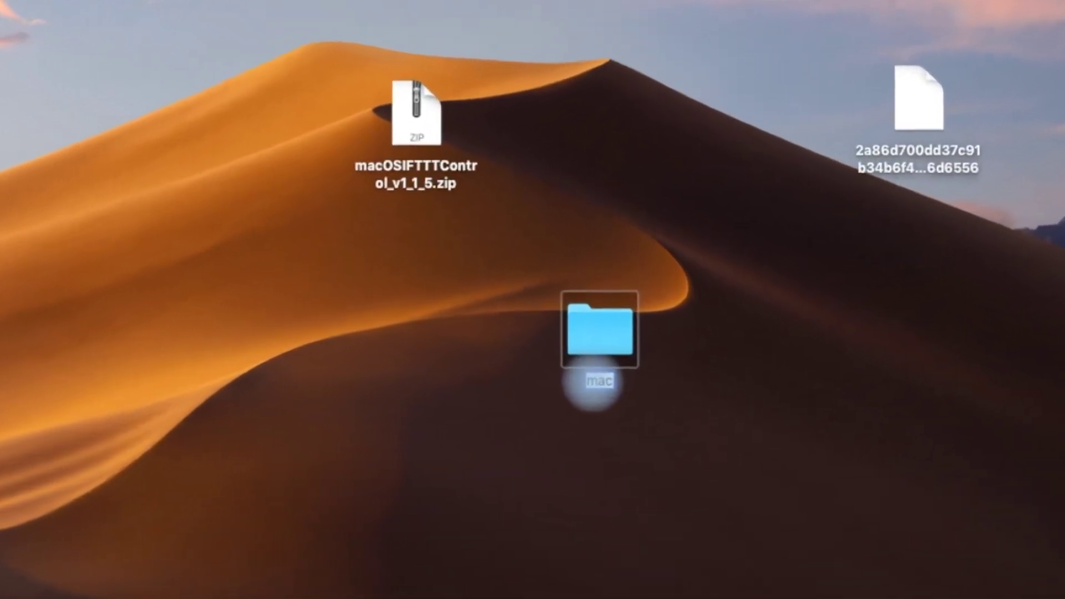
{"action": "type", "text": "OSI"}
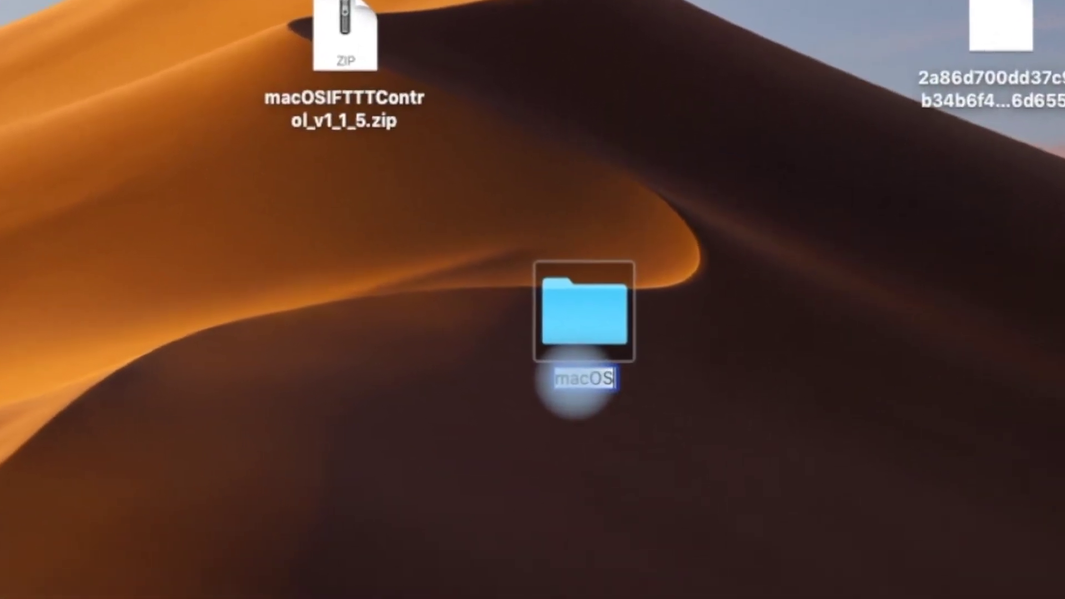
{"action": "type", "text": "FTT"}
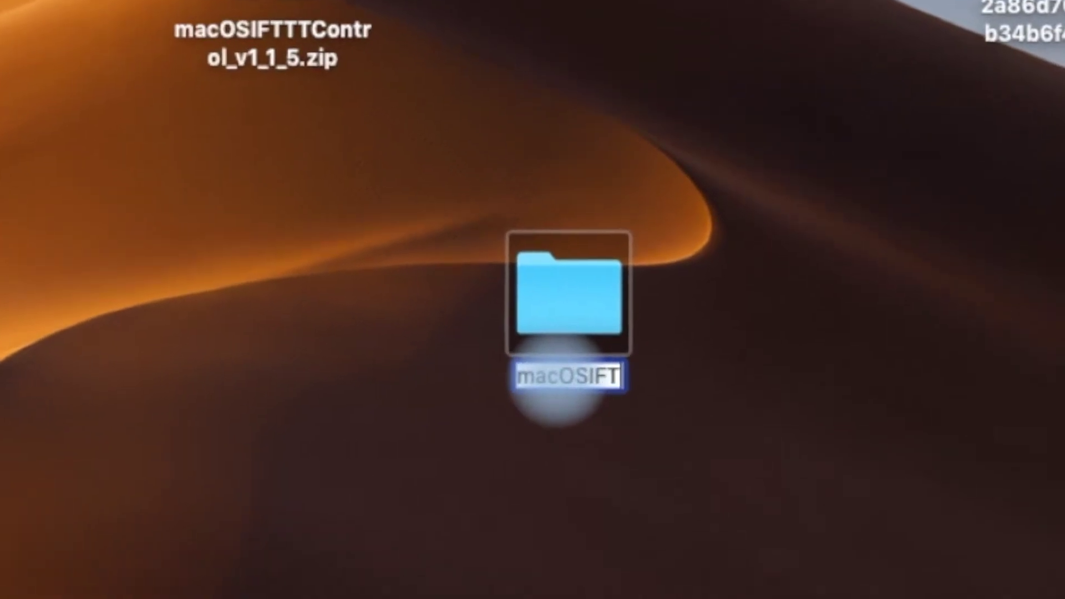
{"action": "type", "text": "TC"}
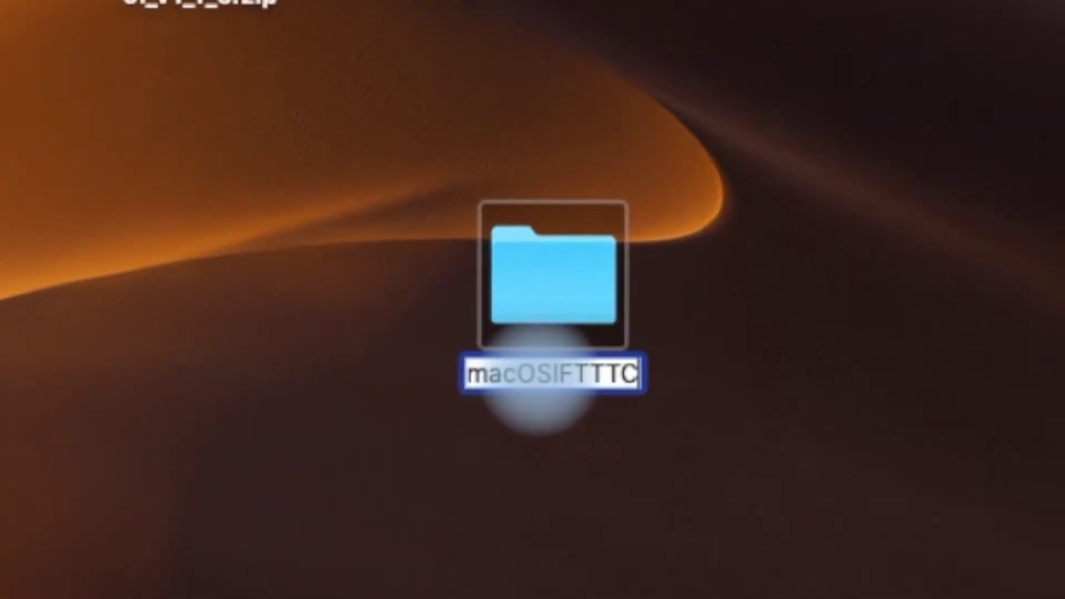
{"action": "type", "text": "ontrol"}
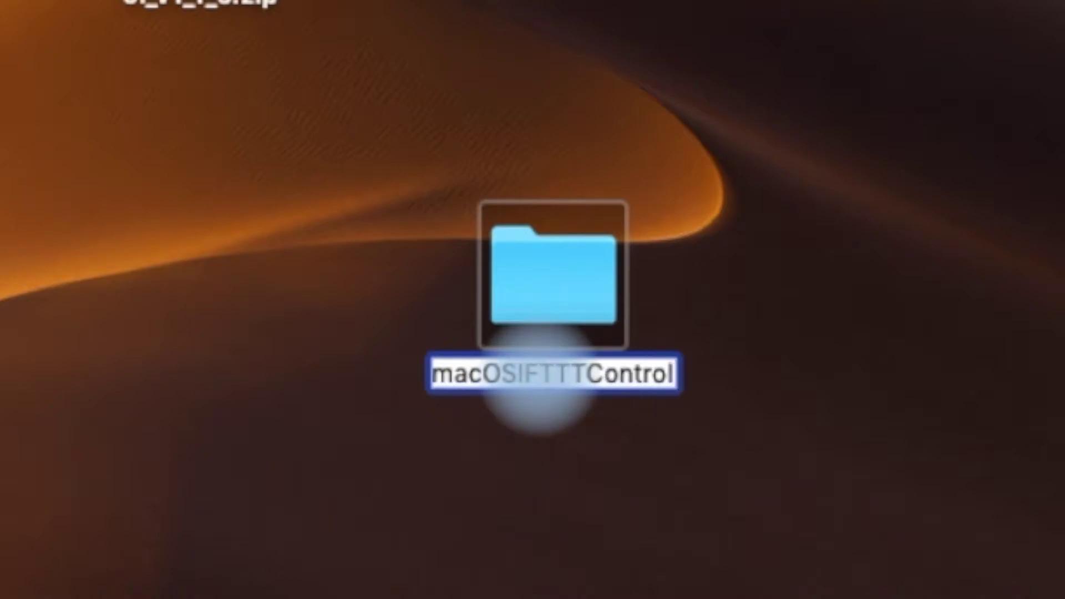
{"action": "left_click", "coordinate": [943, 433]}
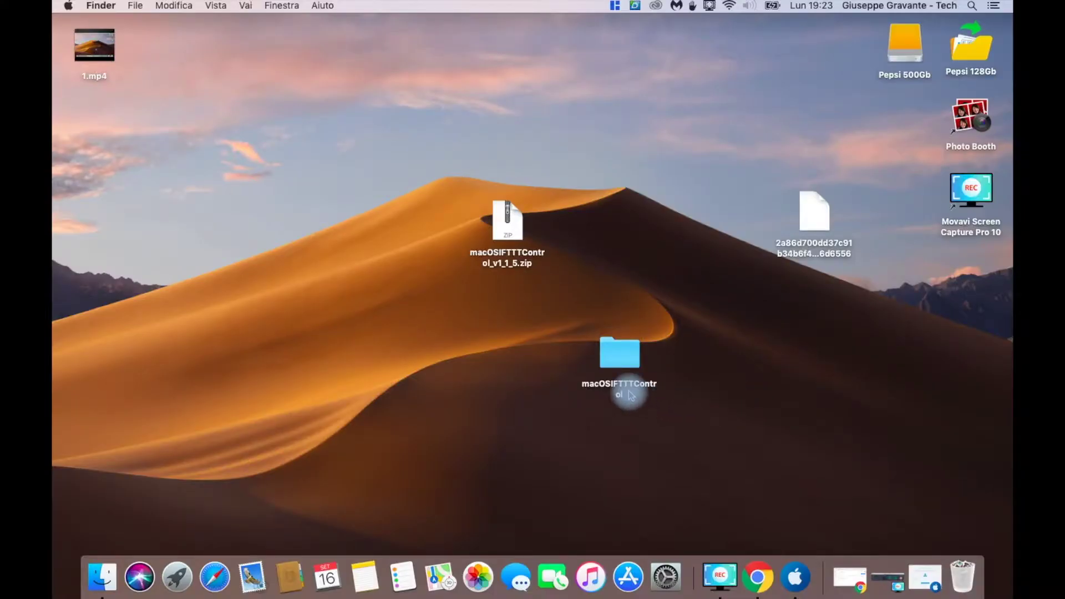
Move the hash-named key file into macOSIFTTTControl, verify it, then return to Chrome's Dropbox page
{"action": "left_click_drag", "start_coordinate": [817, 233], "coordinate": [621, 354]}
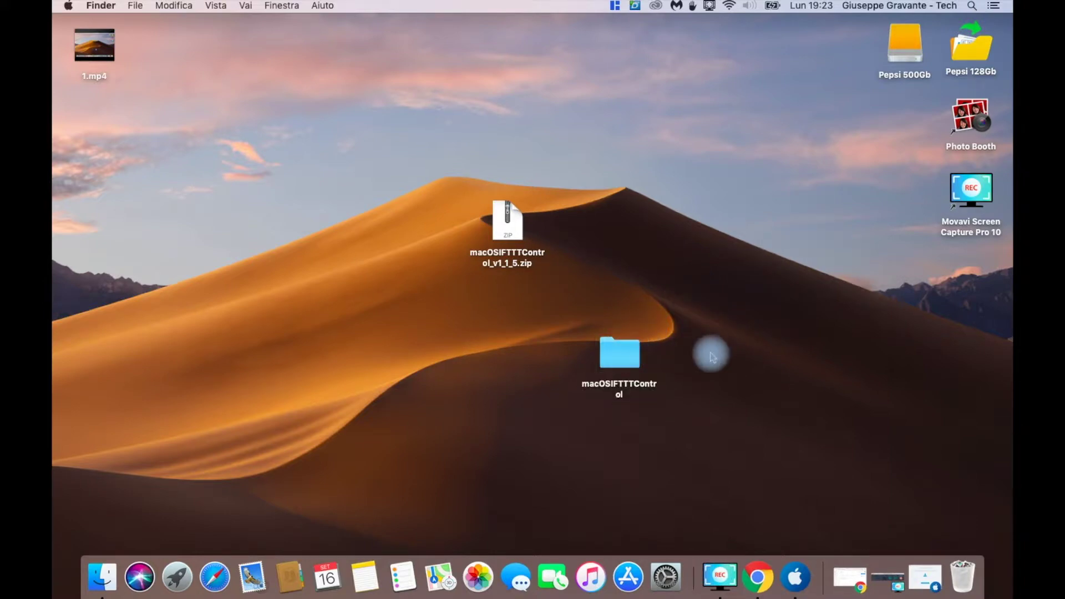
{"action": "left_click", "coordinate": [615, 361]}
{"action": "double_click", "coordinate": [614, 362]}
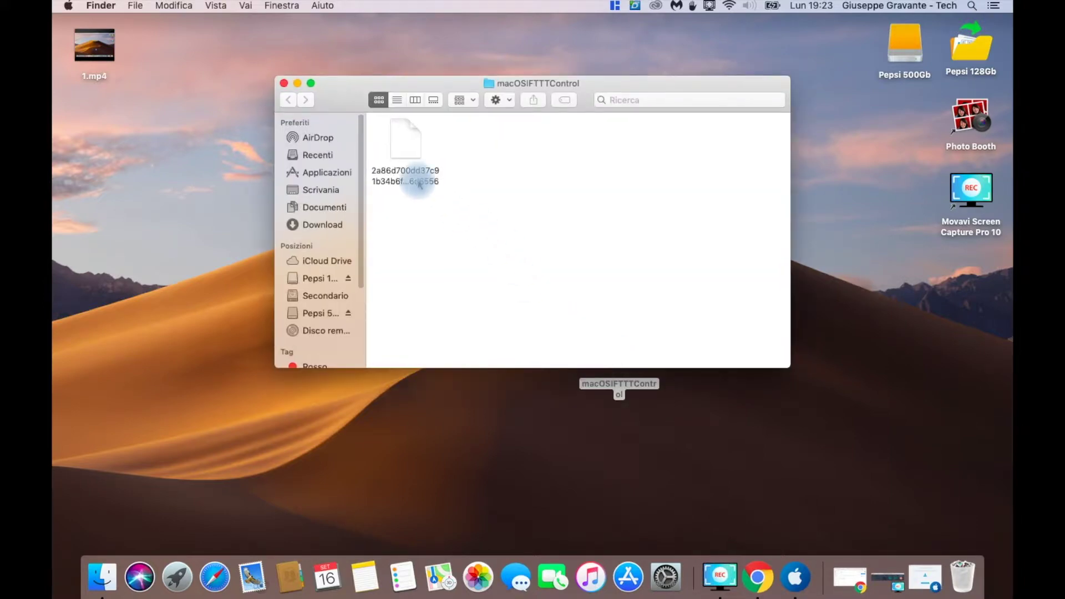
{"action": "left_click", "coordinate": [284, 83]}
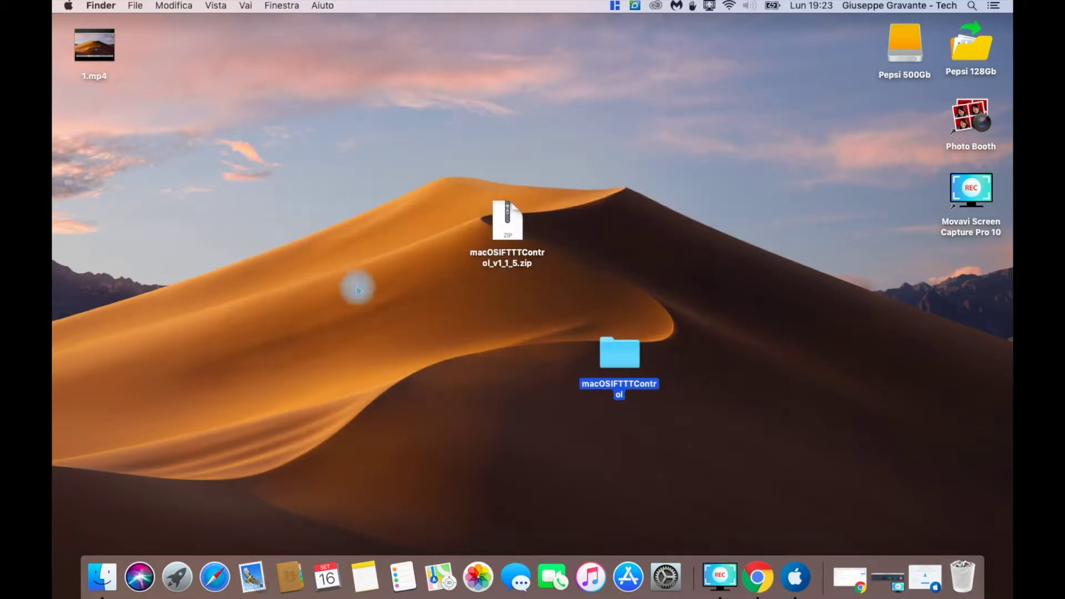
{"action": "left_click", "coordinate": [374, 388]}
{"action": "left_click", "coordinate": [757, 577]}
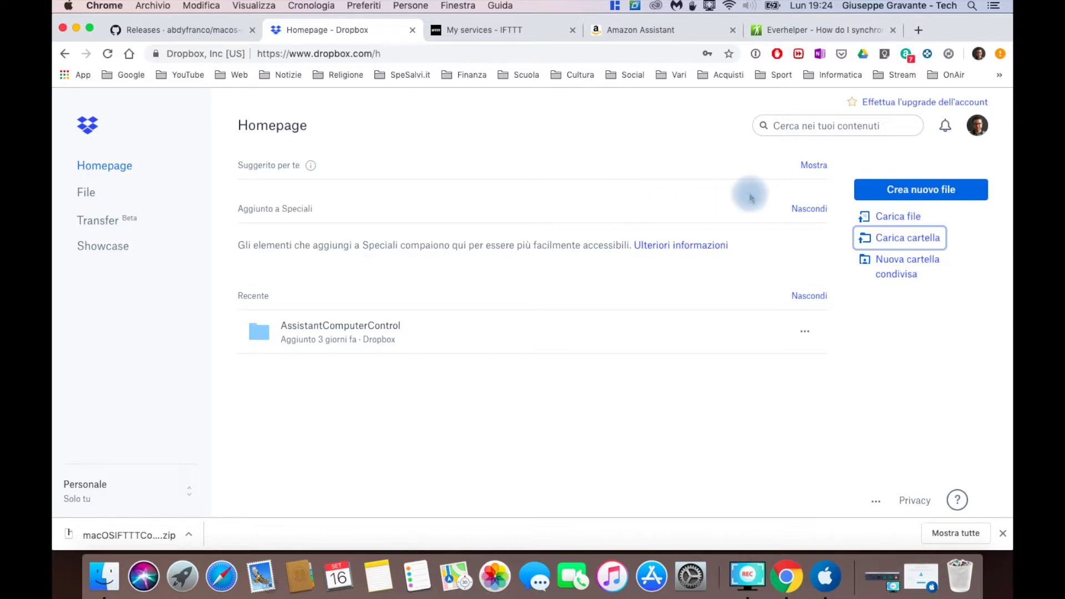
Pick Desktop > macOSIFTTTControl as the folder to upload to Dropbox and accept the browser prompt
{"action": "mouse_move", "coordinate": [788, 330]}
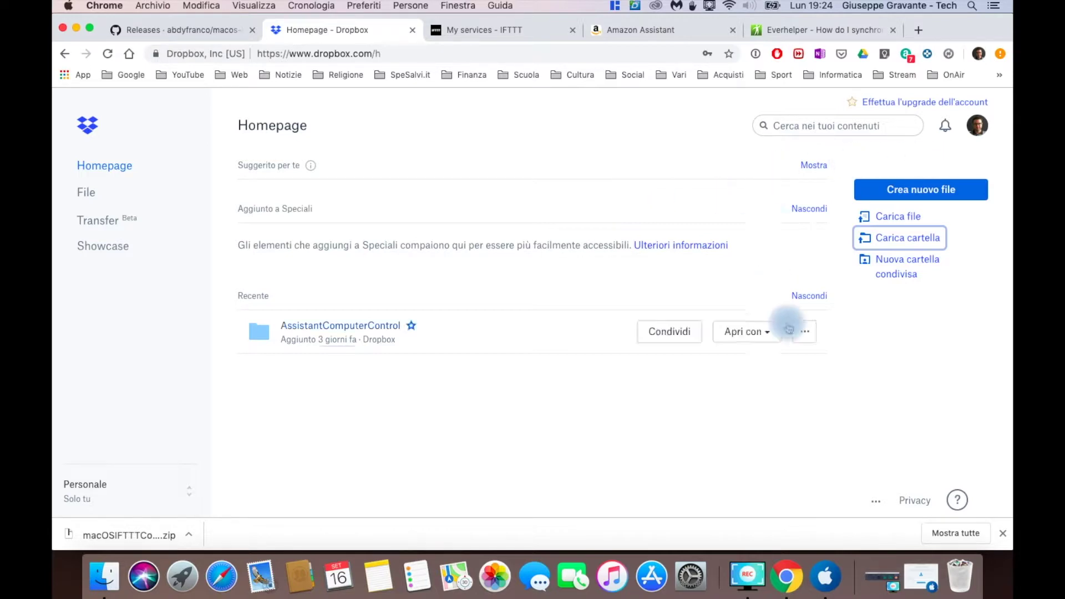
{"action": "left_click", "coordinate": [796, 444]}
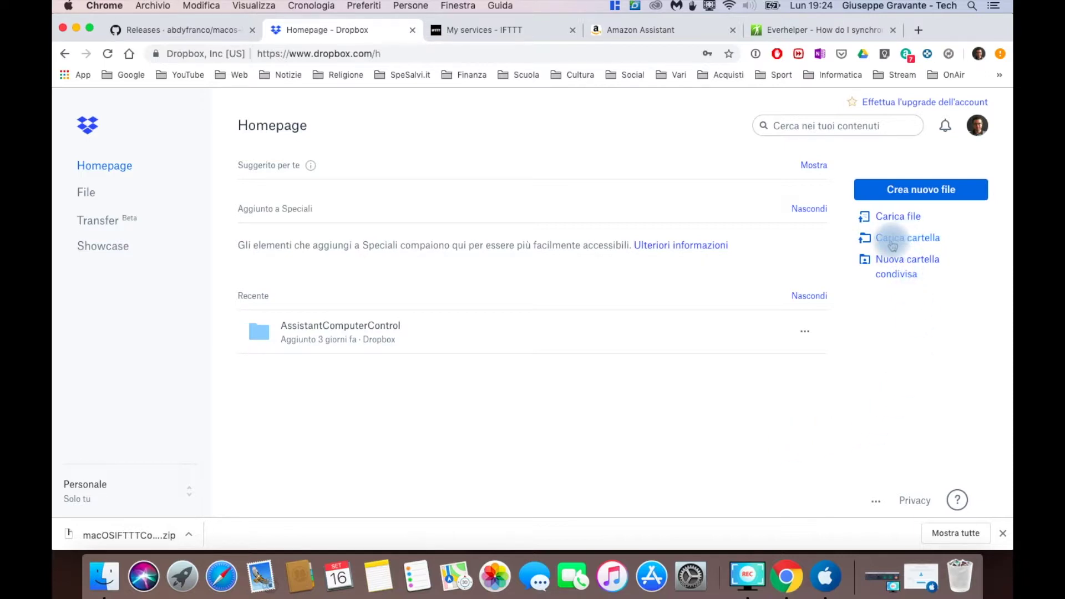
{"action": "left_click", "coordinate": [892, 244]}
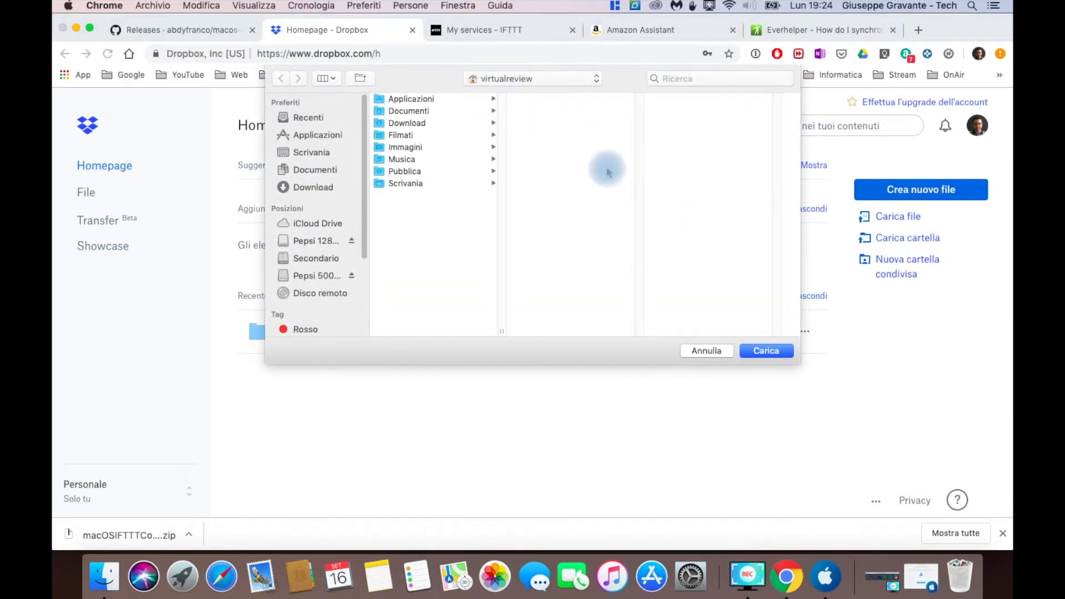
{"action": "left_click", "coordinate": [295, 153]}
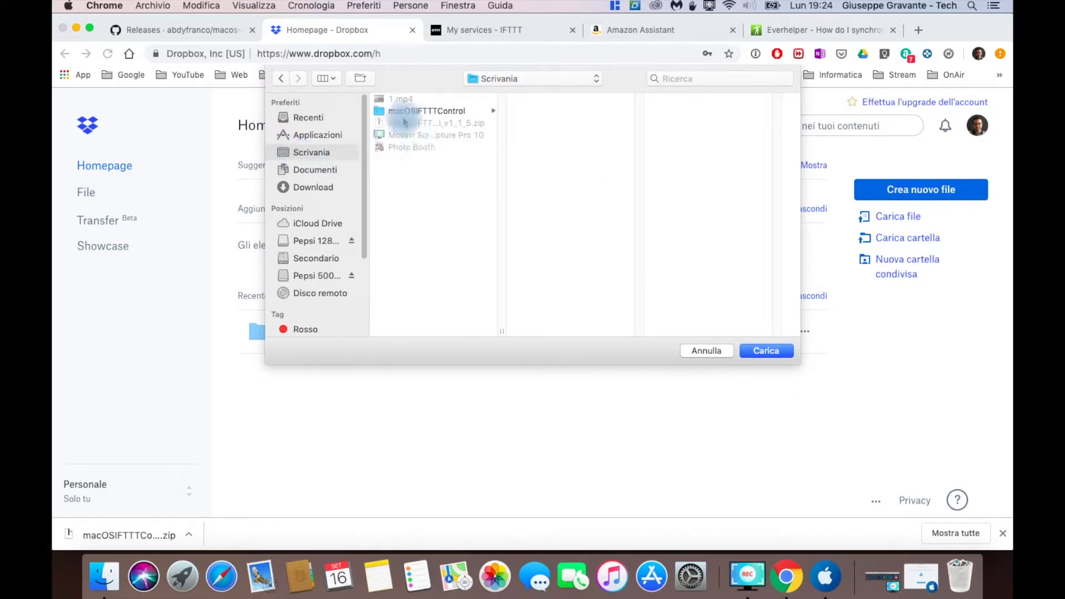
{"action": "left_click", "coordinate": [389, 113]}
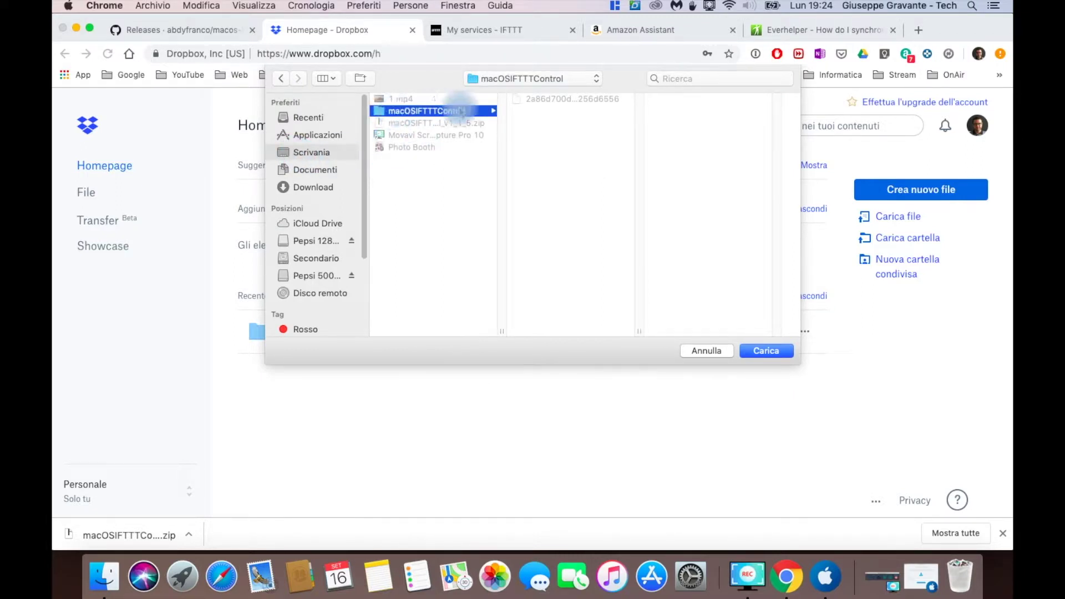
{"action": "left_click", "coordinate": [766, 351]}
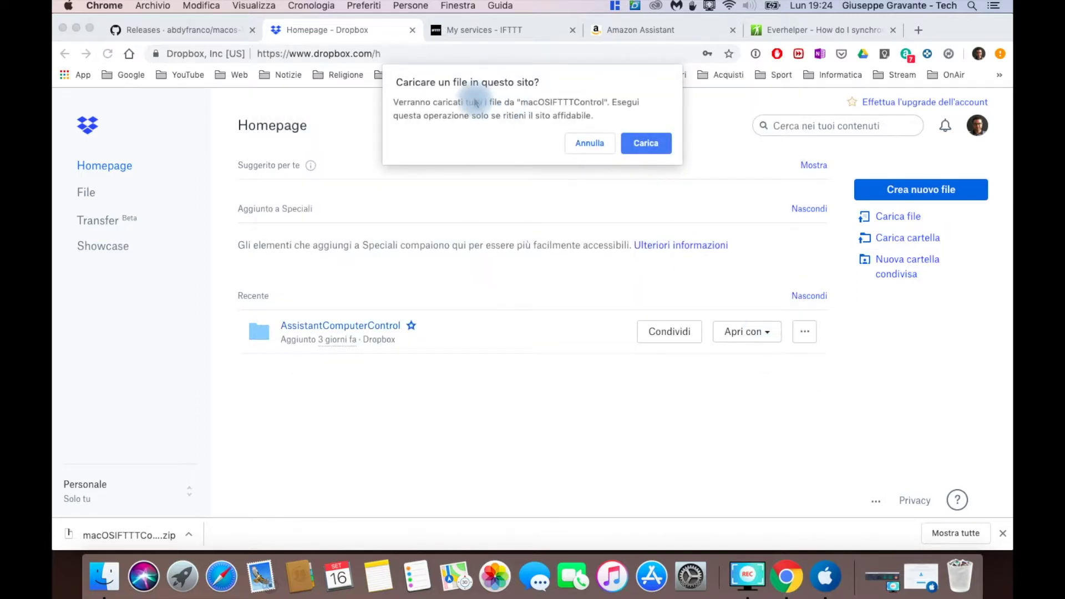
{"action": "left_click", "coordinate": [653, 144]}
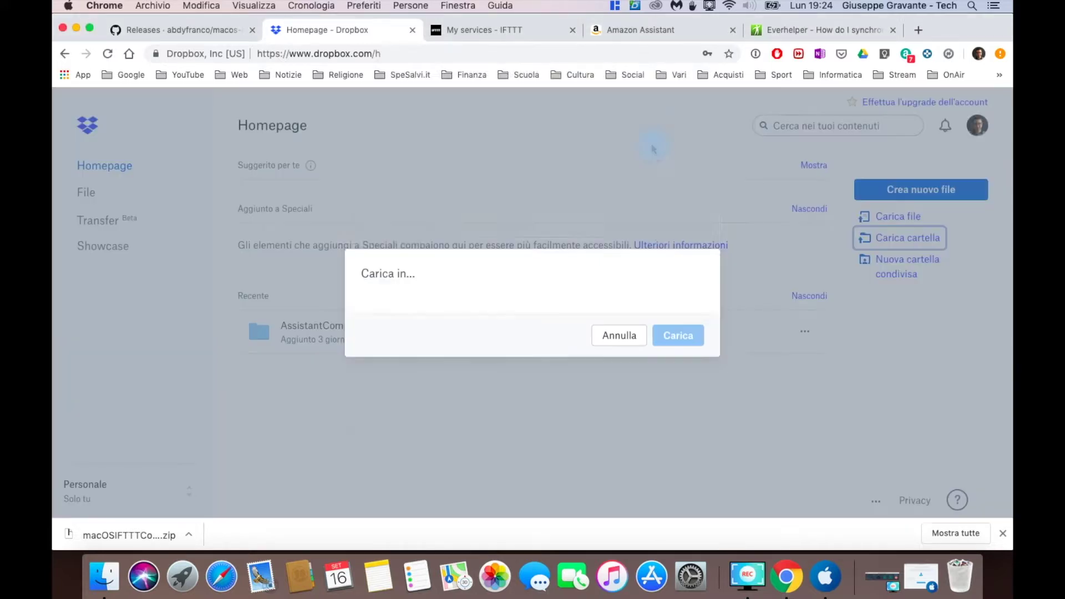
Upload the folder to the Dropbox root, then open it and select the key file inside
{"action": "left_click", "coordinate": [412, 257]}
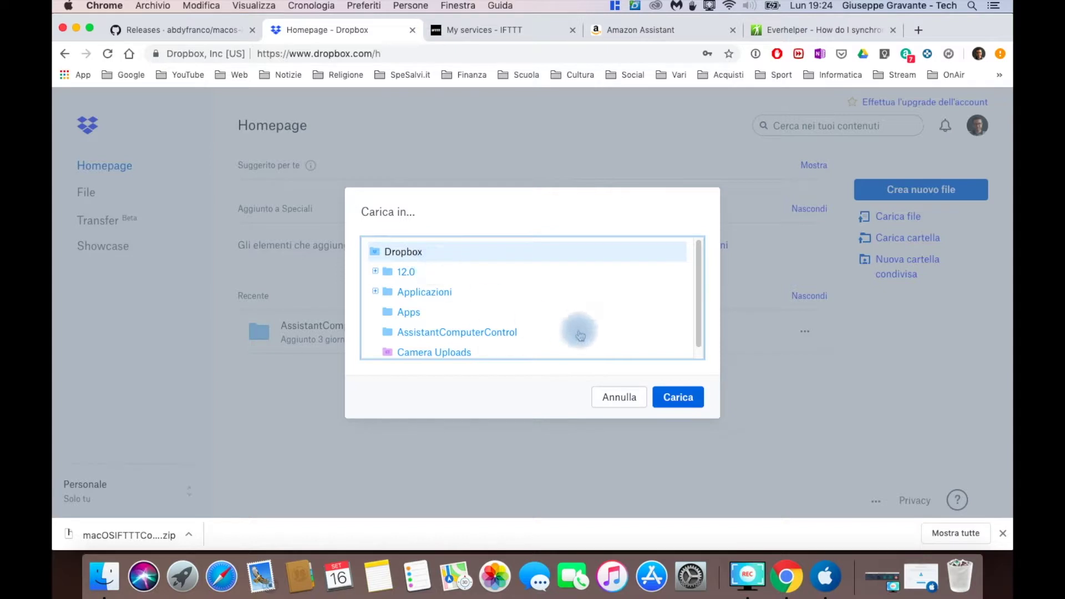
{"action": "left_click", "coordinate": [678, 396]}
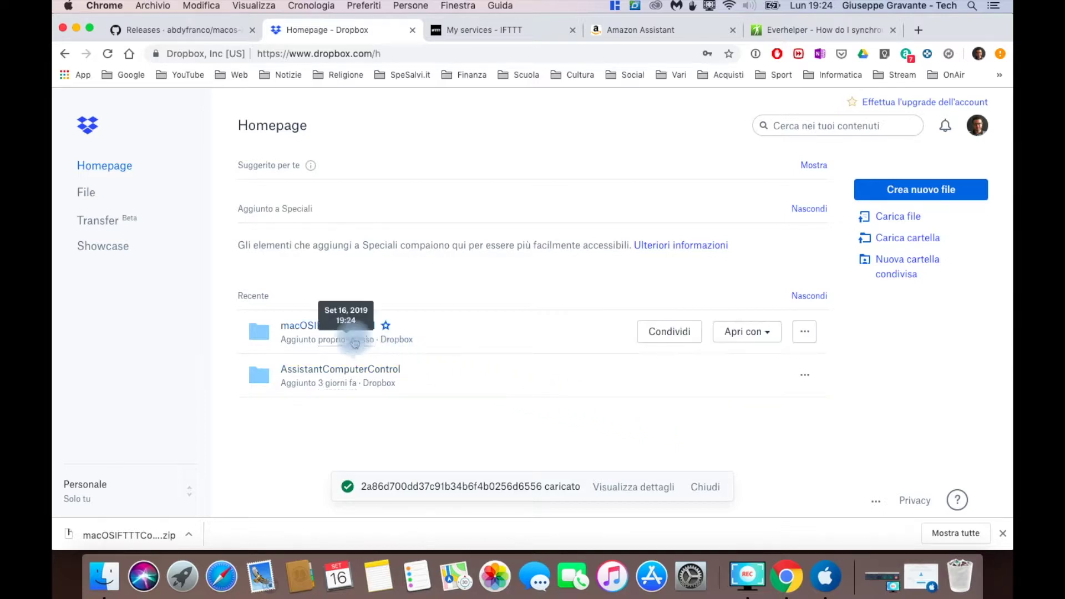
{"action": "left_click", "coordinate": [309, 338]}
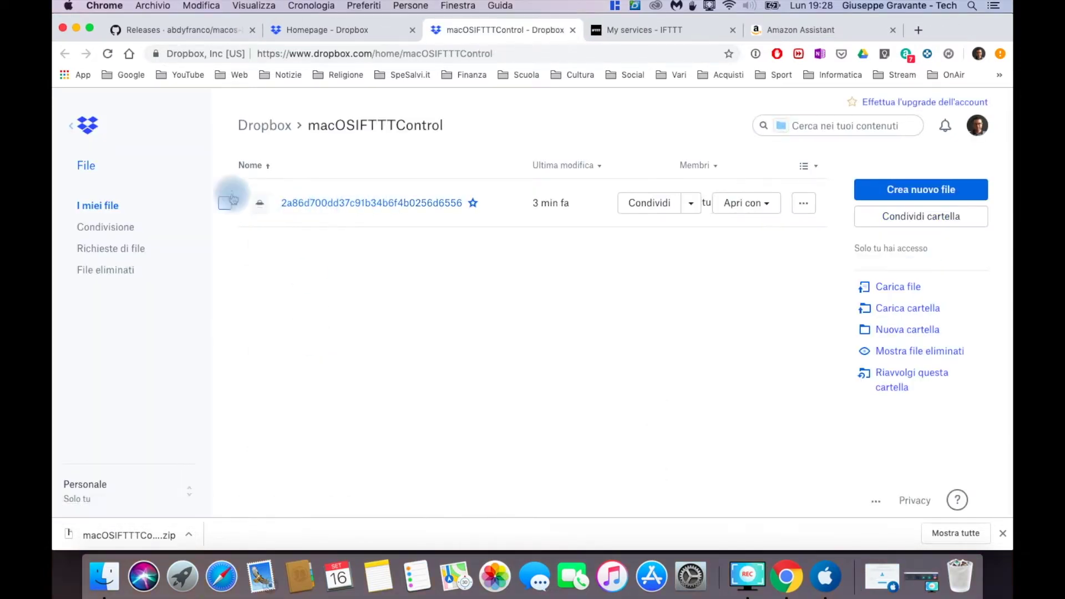
{"action": "left_click", "coordinate": [224, 203]}
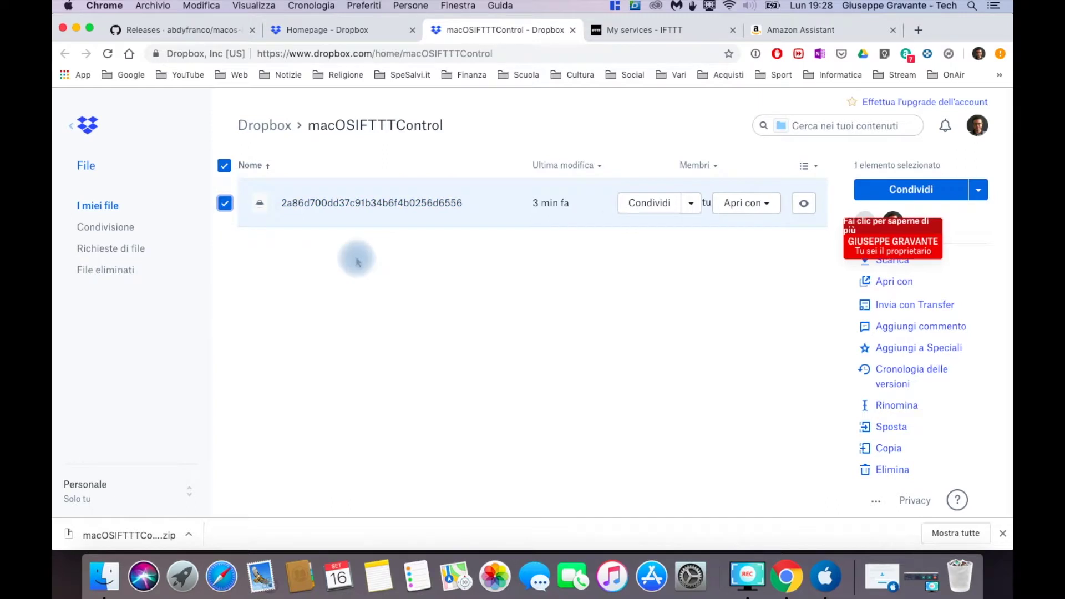
Create a public view link for the hash-named key file, copy it, and minimize Chrome
{"action": "left_click", "coordinate": [646, 203]}
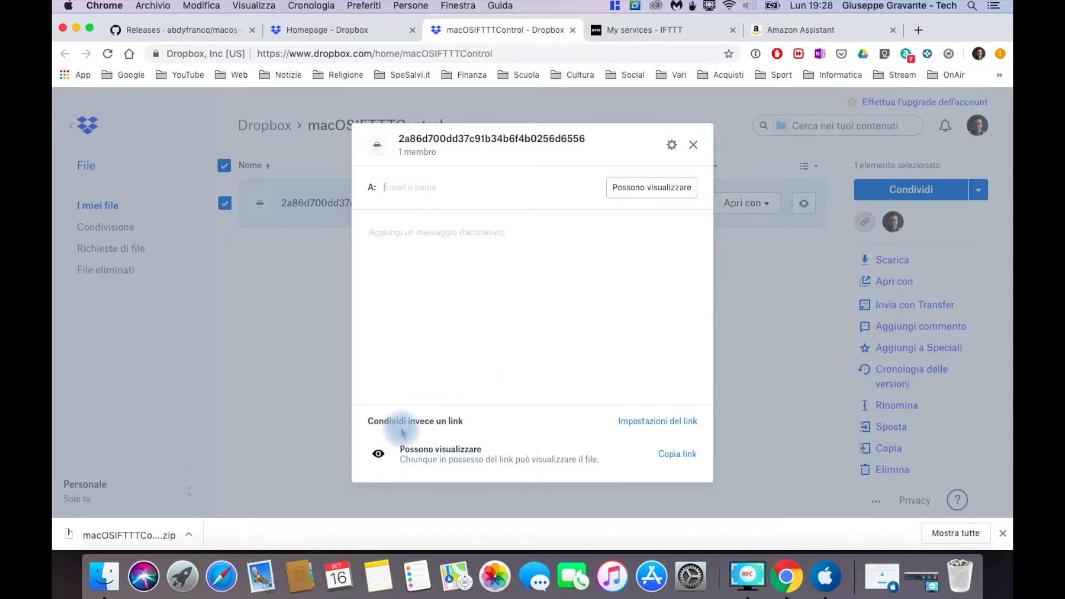
{"action": "left_click", "coordinate": [674, 459]}
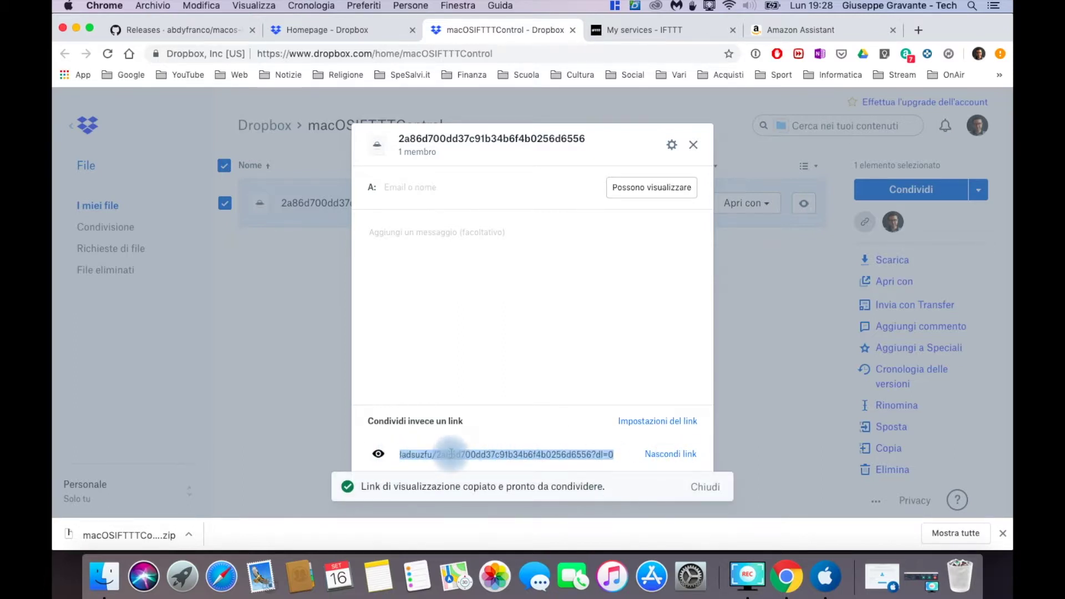
{"action": "left_click", "coordinate": [502, 457]}
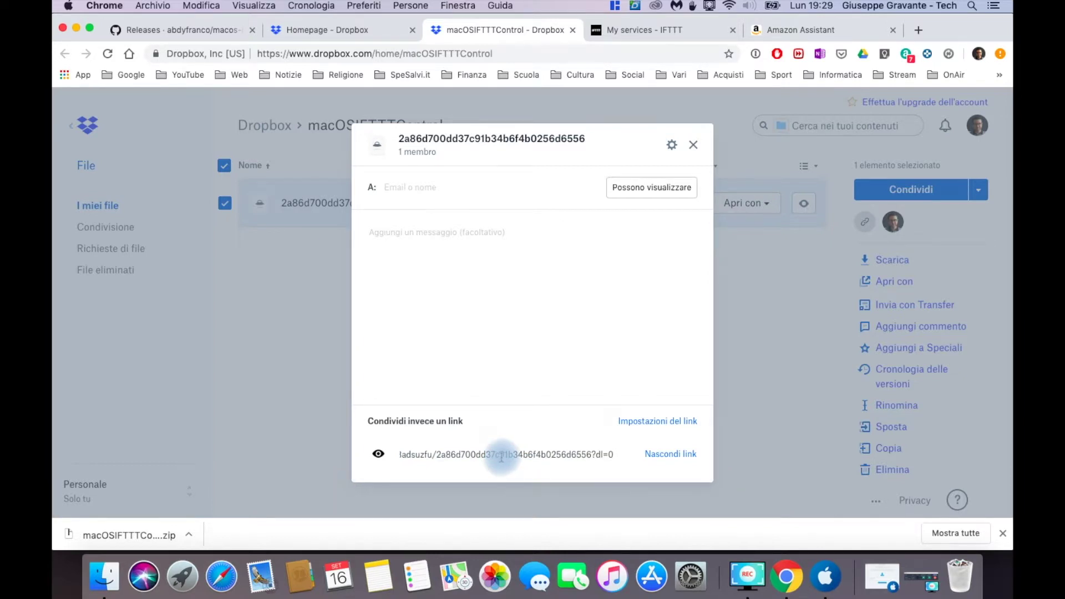
{"action": "left_click", "coordinate": [501, 458]}
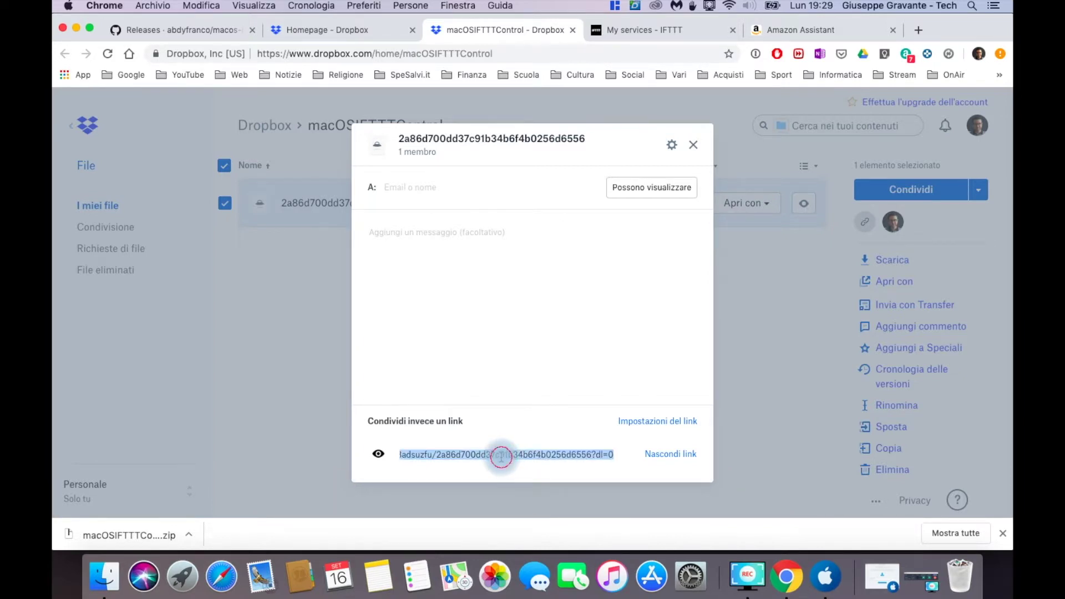
{"action": "right_click", "coordinate": [502, 459]}
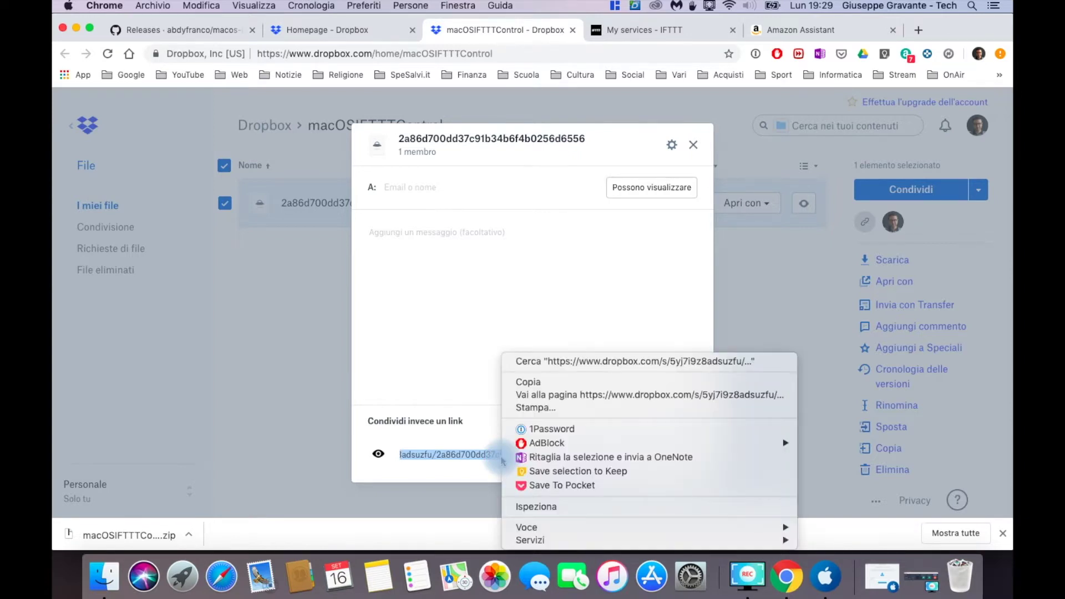
{"action": "left_click", "coordinate": [532, 382]}
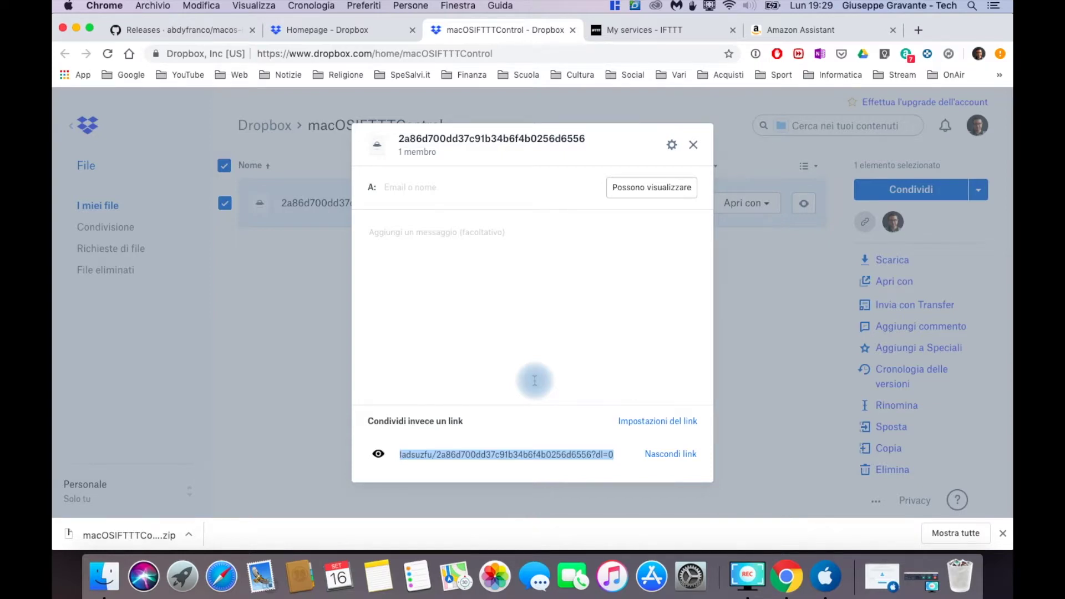
{"action": "left_click", "coordinate": [78, 30]}
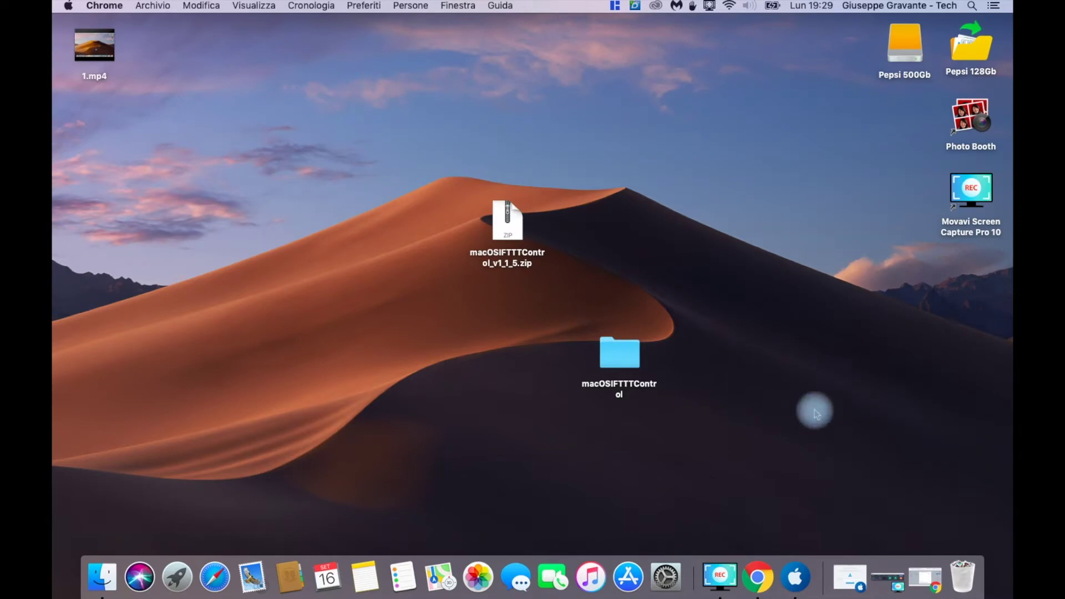
Paste the Dropbox link into the Public Link field, delete its ?dl=0 ending, and install
{"action": "left_click", "coordinate": [794, 576]}
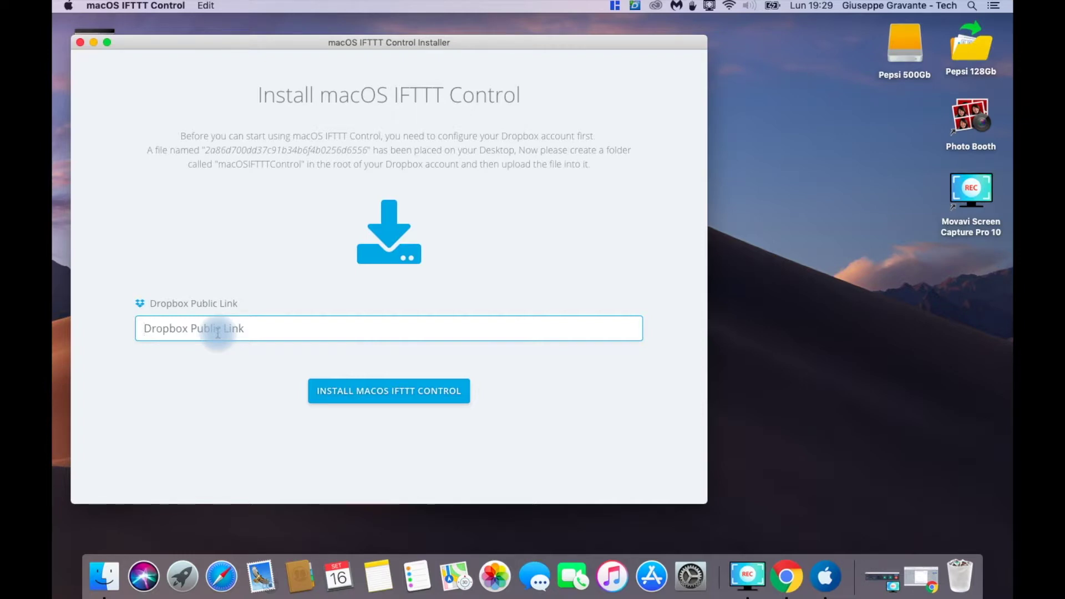
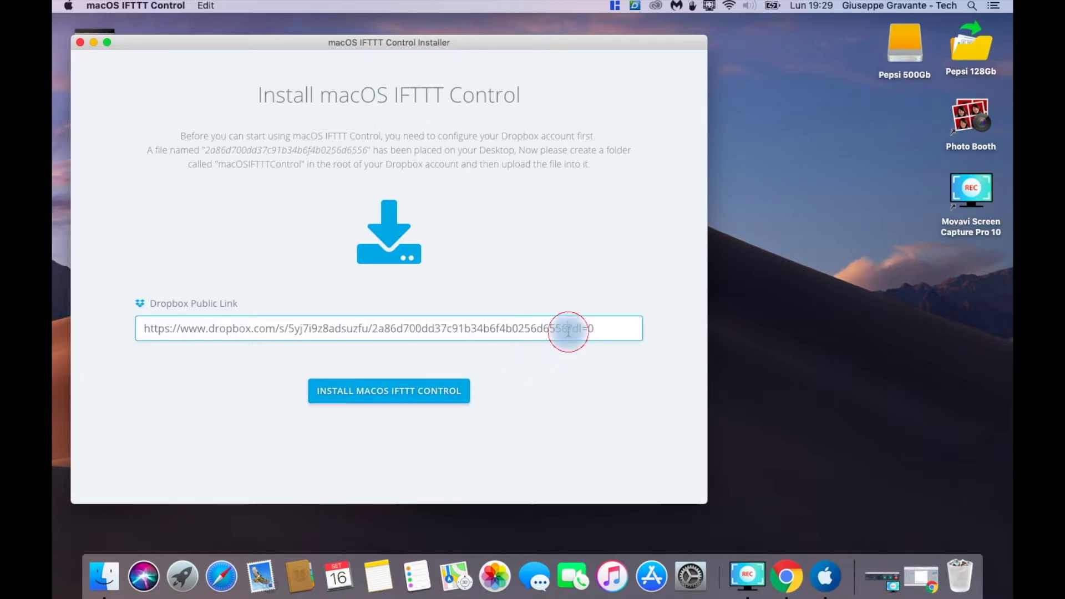
{"action": "left_click_drag", "start_coordinate": [568, 331], "coordinate": [593, 329]}
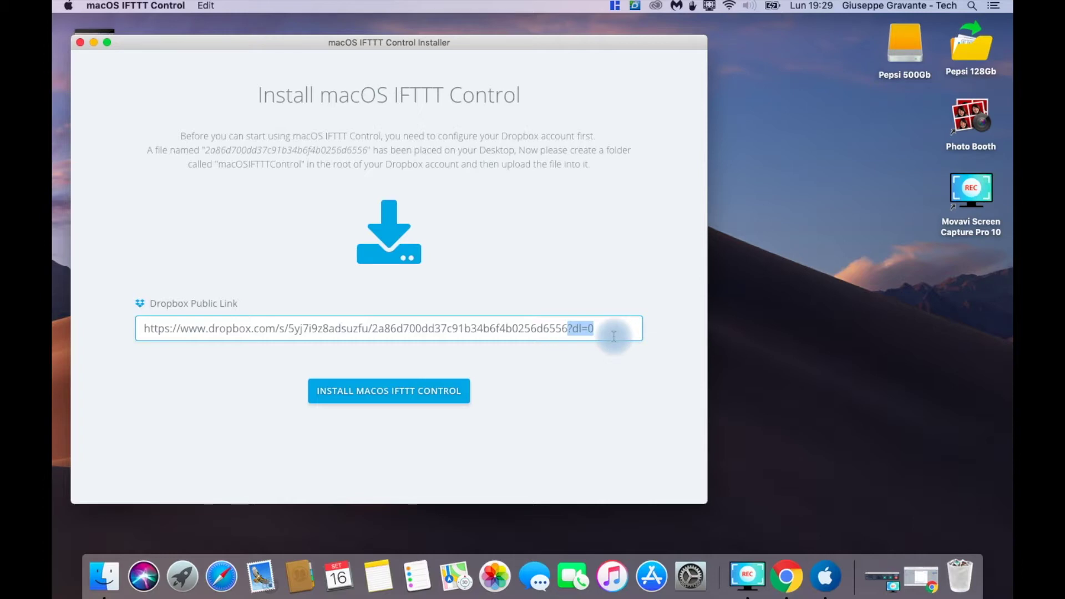
{"action": "key", "text": "BackSpace"}
{"action": "left_click", "coordinate": [364, 398]}
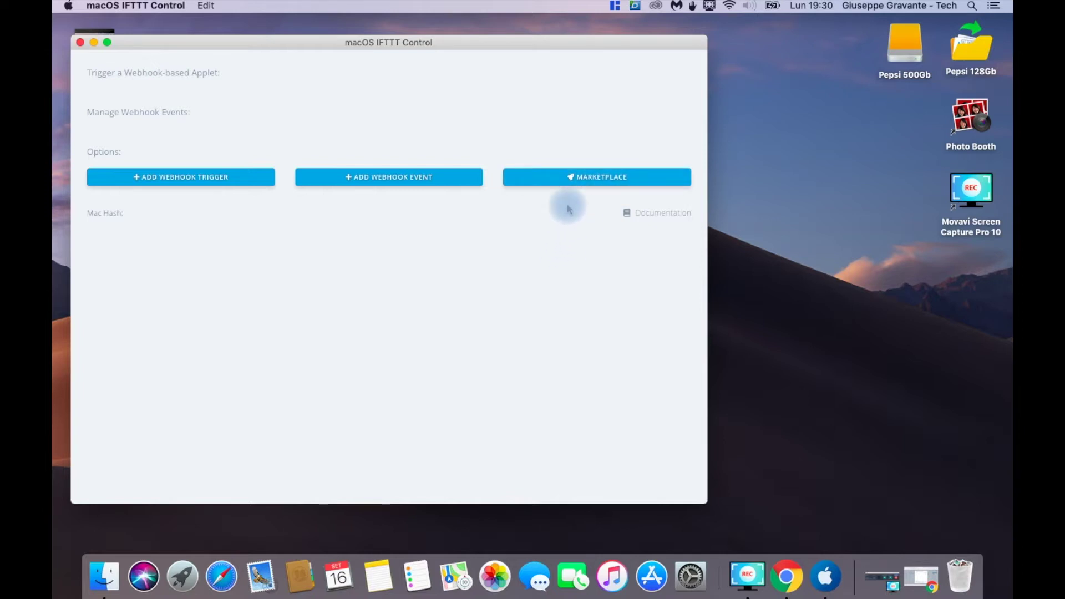
Browse the Marketplace down to the Amazon Alexa applets and open 'Turn off your Mac'
{"action": "left_click", "coordinate": [601, 184]}
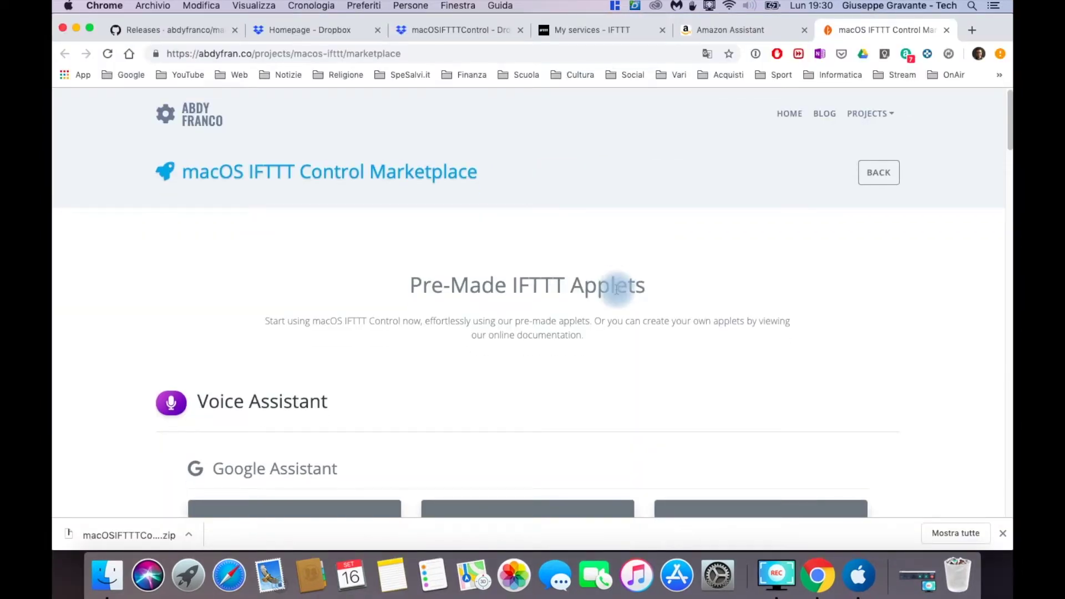
{"action": "scroll", "coordinate": [613, 294], "scroll_direction": "down", "scroll_amount": 1}
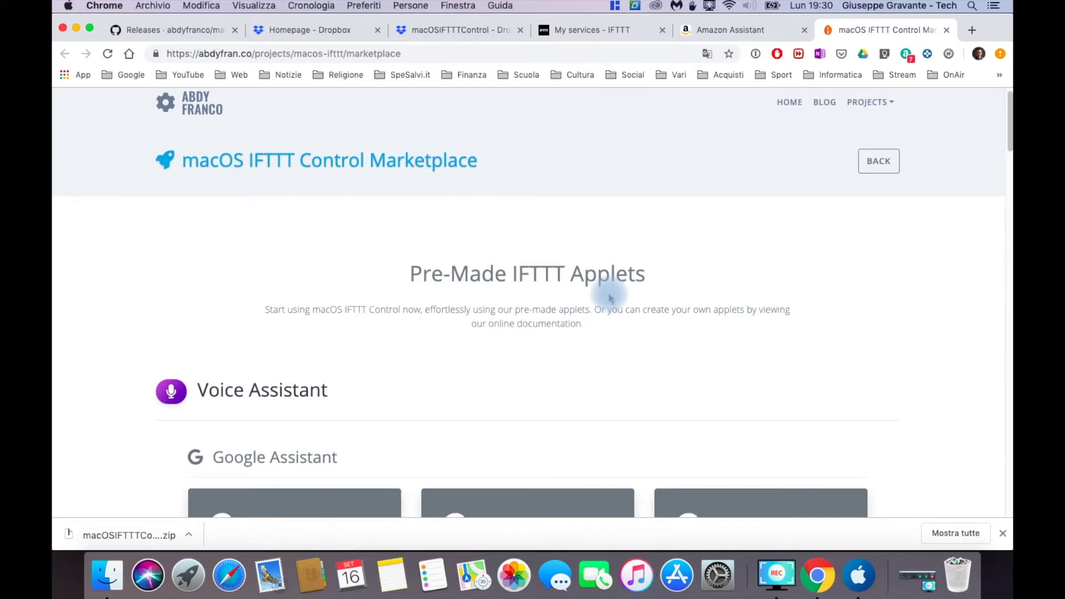
{"action": "scroll", "coordinate": [610, 298], "scroll_direction": "down", "scroll_amount": 5}
{"action": "scroll", "coordinate": [609, 298], "scroll_direction": "down", "scroll_amount": 2}
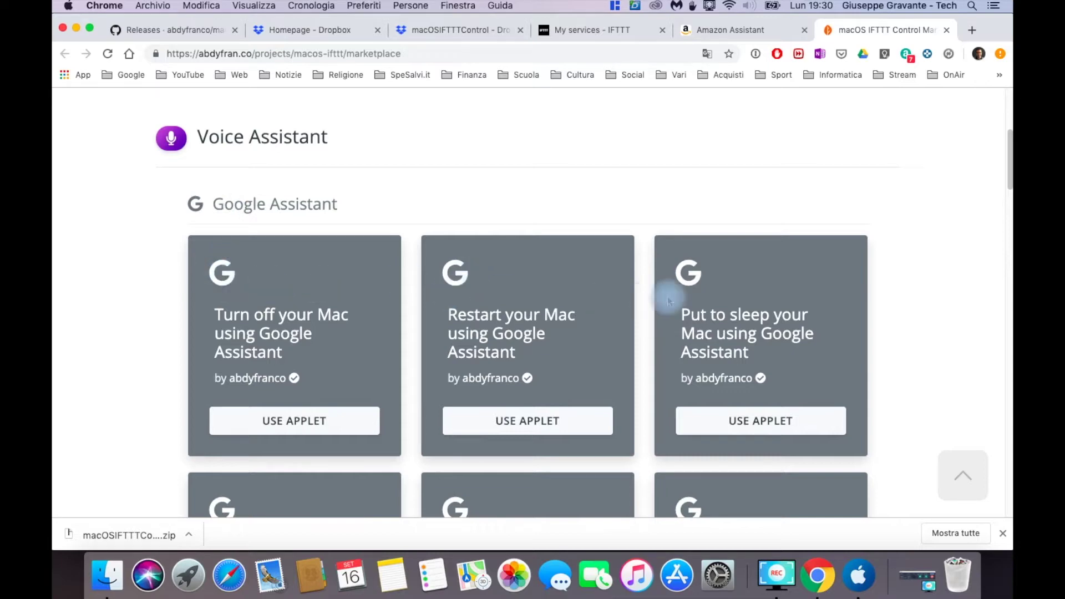
{"action": "scroll", "coordinate": [701, 297], "scroll_direction": "down", "scroll_amount": 3}
{"action": "scroll", "coordinate": [702, 297], "scroll_direction": "down", "scroll_amount": 8}
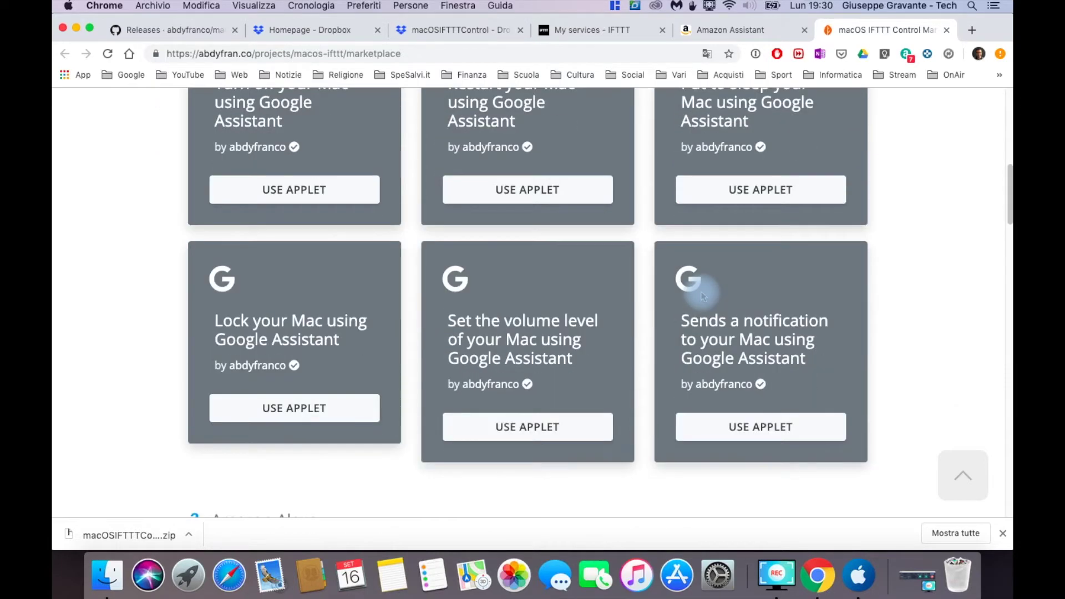
{"action": "scroll", "coordinate": [701, 297], "scroll_direction": "down", "scroll_amount": 4}
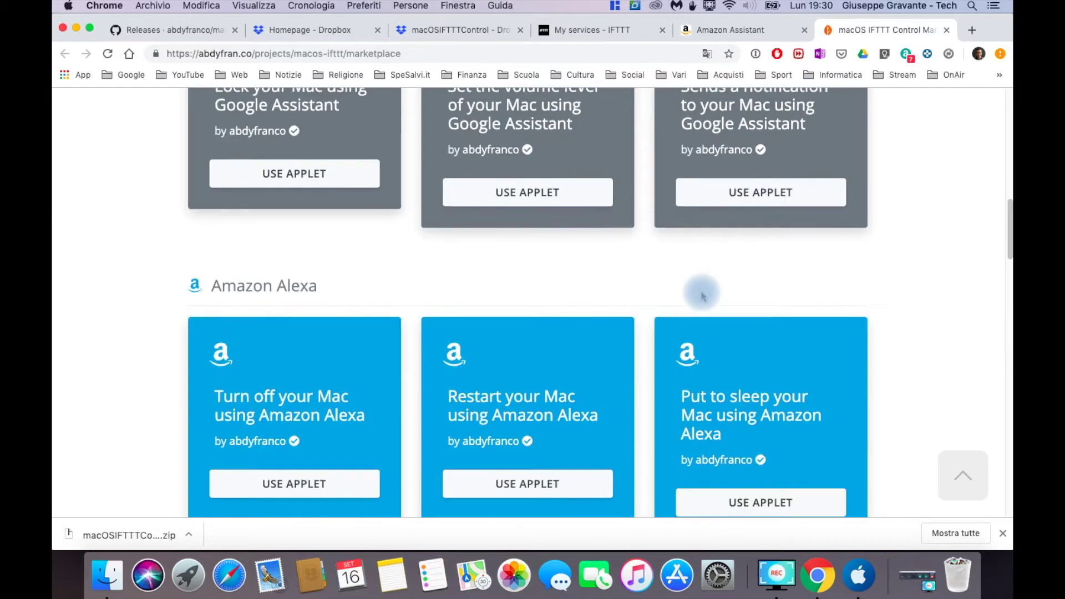
{"action": "scroll", "coordinate": [702, 297], "scroll_direction": "down", "scroll_amount": 2}
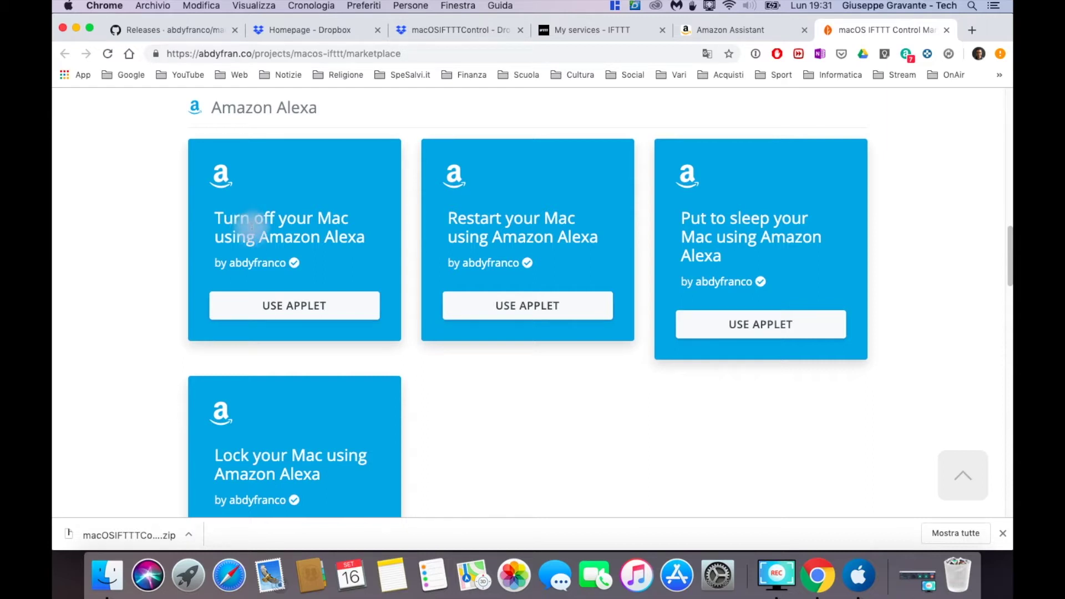
{"action": "left_click", "coordinate": [294, 314]}
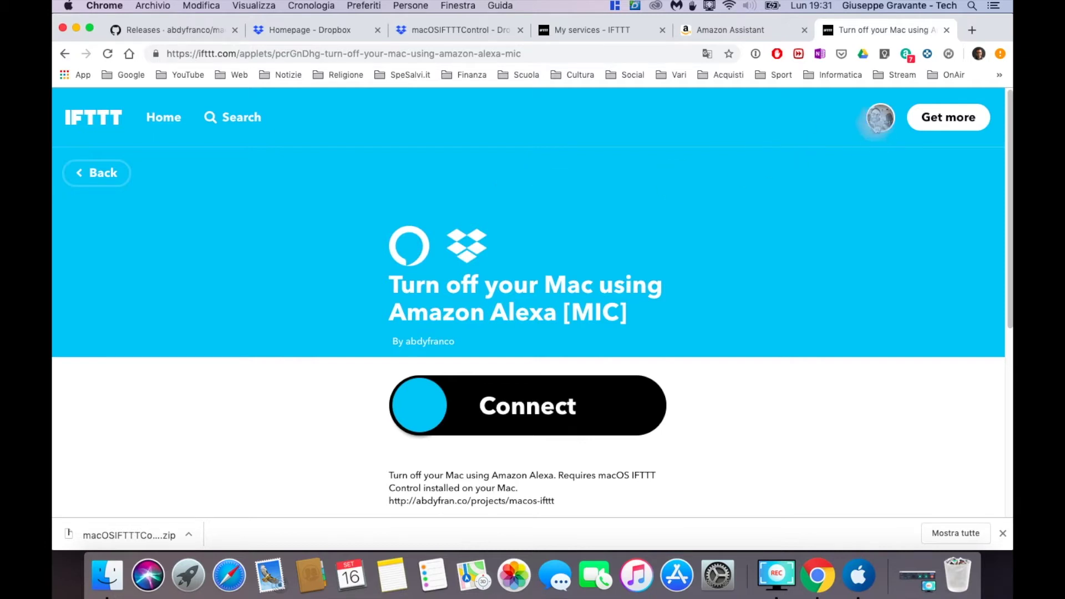
Connect the Turn off your Mac using Amazon Alexa applet to the IFTTT account
{"action": "scroll", "coordinate": [680, 168], "scroll_direction": "down", "scroll_amount": 2}
{"action": "scroll", "coordinate": [679, 164], "scroll_direction": "down", "scroll_amount": 2}
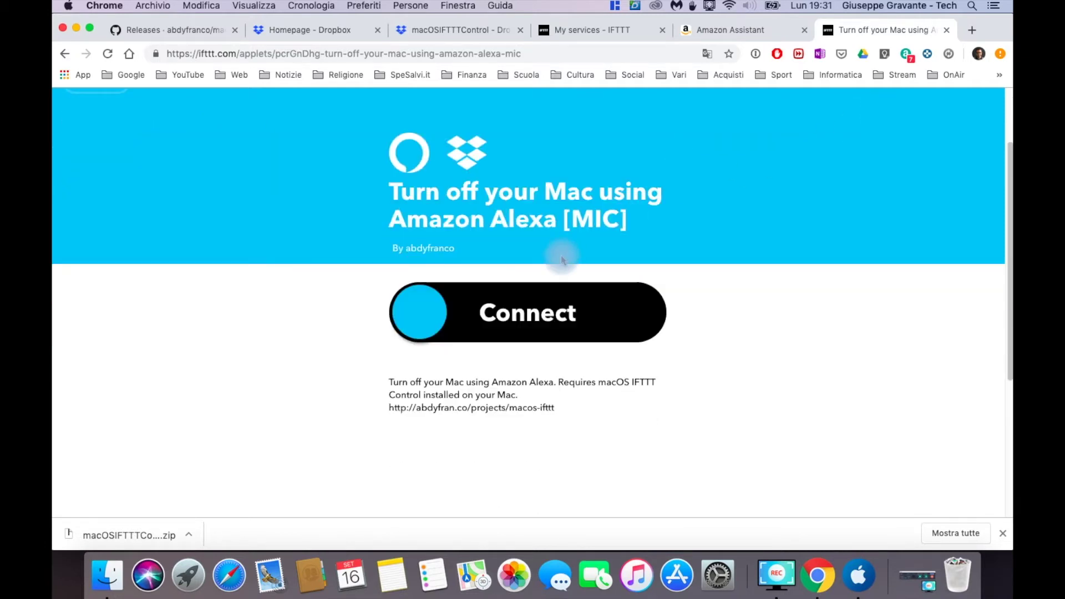
{"action": "left_click", "coordinate": [454, 318]}
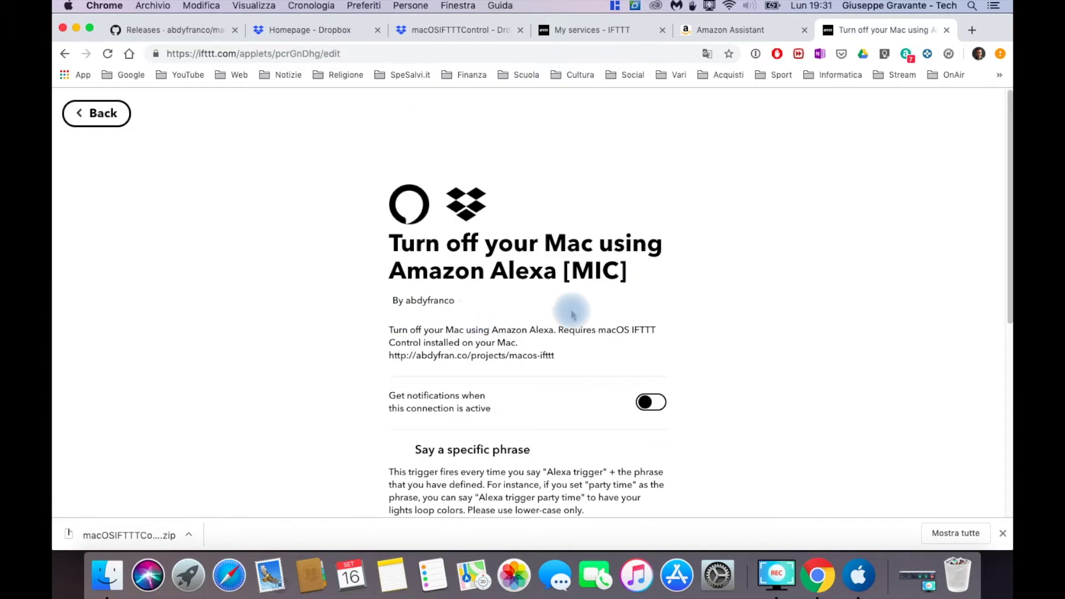
Enter 'spegni computer' as the applet's 'What phrase?' trigger
{"action": "scroll", "coordinate": [741, 290], "scroll_direction": "down", "scroll_amount": 4}
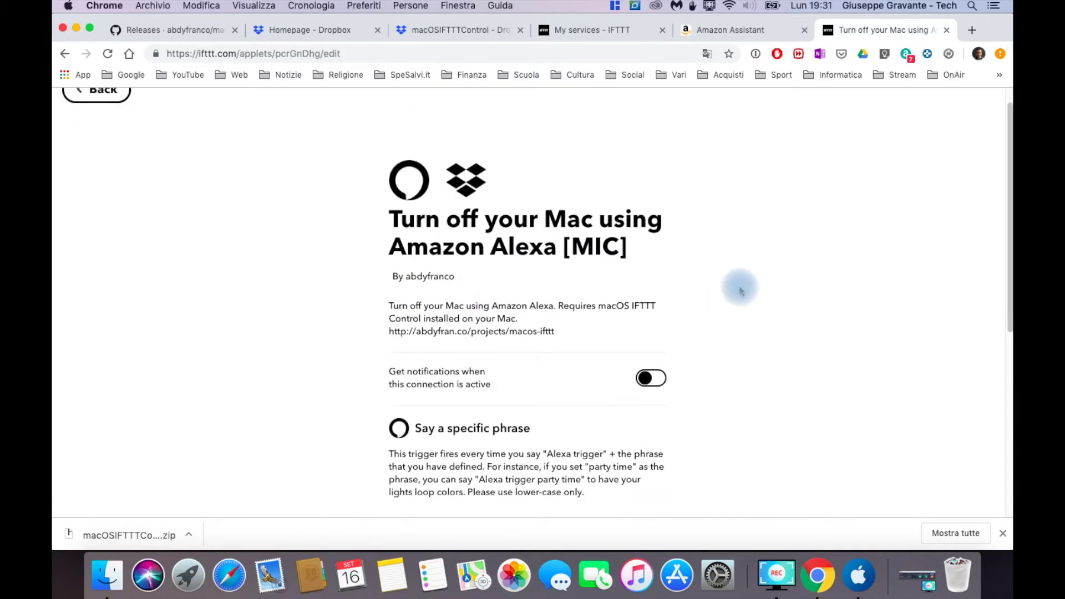
{"action": "scroll", "coordinate": [642, 299], "scroll_direction": "down", "scroll_amount": 5}
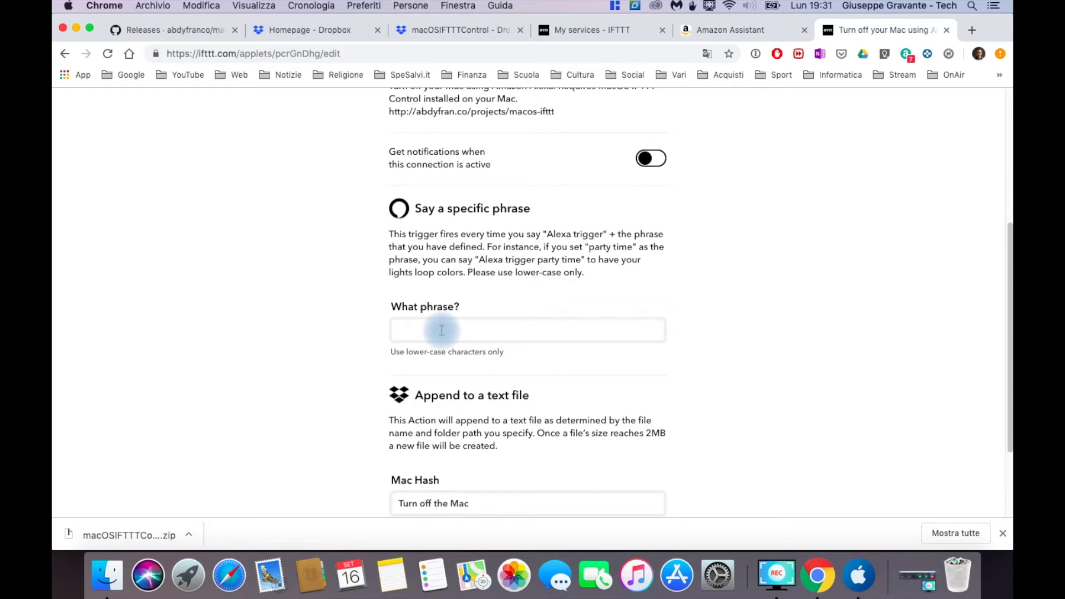
{"action": "left_click", "coordinate": [441, 330]}
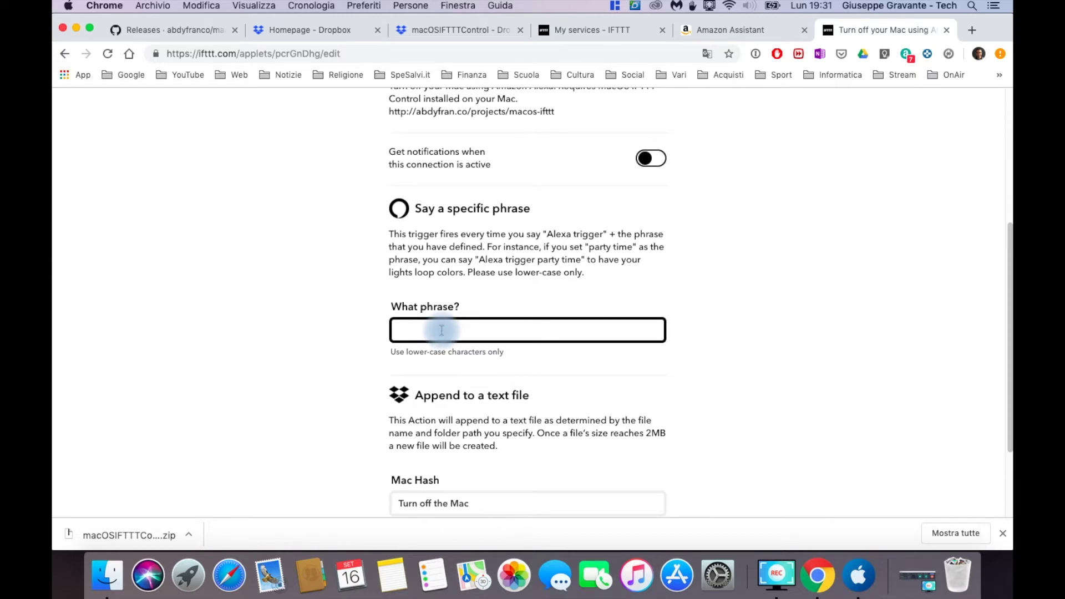
{"action": "type", "text": "spegni computer"}
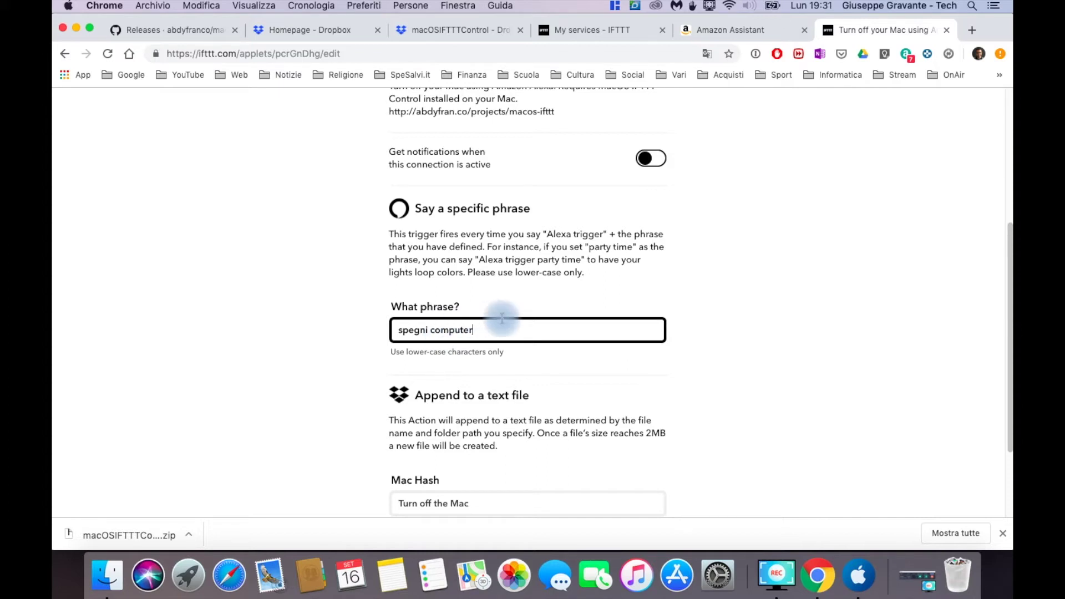
{"action": "scroll", "coordinate": [503, 322], "scroll_direction": "down", "scroll_amount": 4}
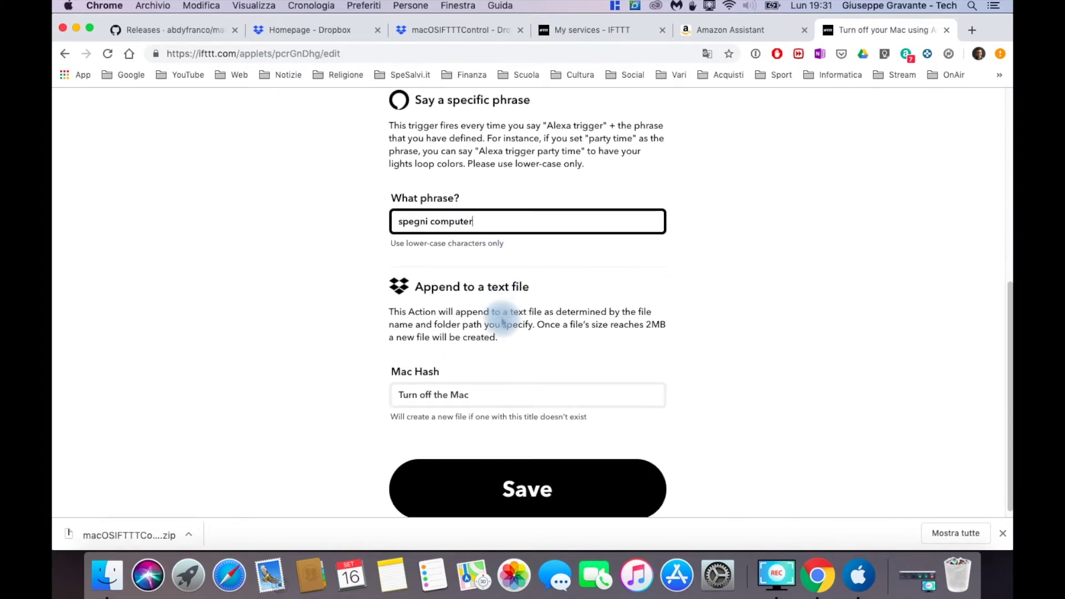